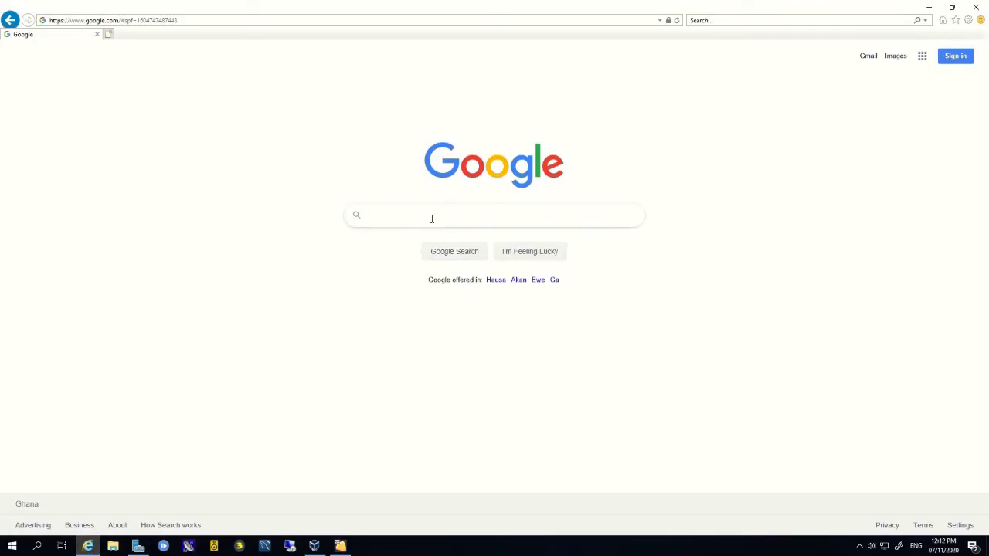
Search the web for "download anydesk" and save the Windows installer AnyDesk.exe from the AnyDesk download page
text(w)
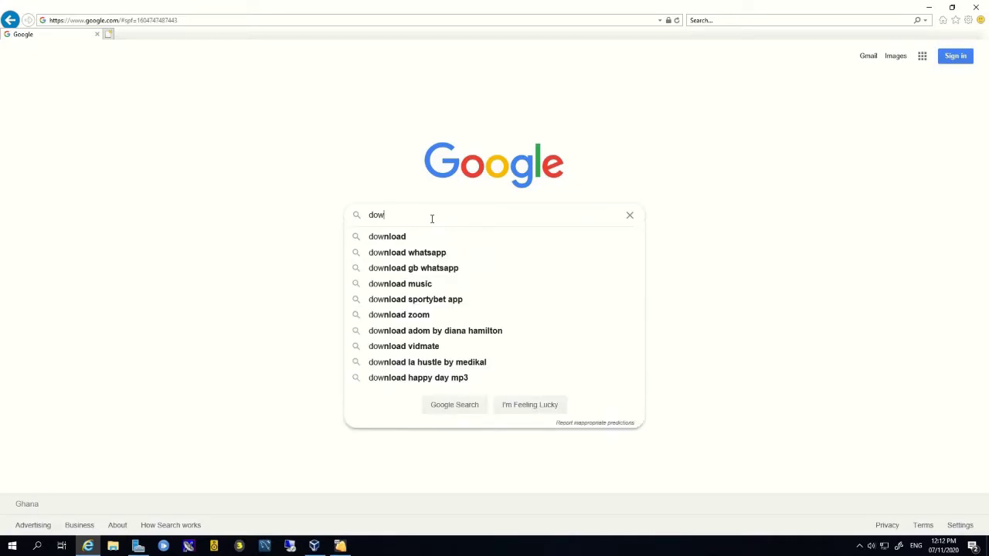
text(nloa)
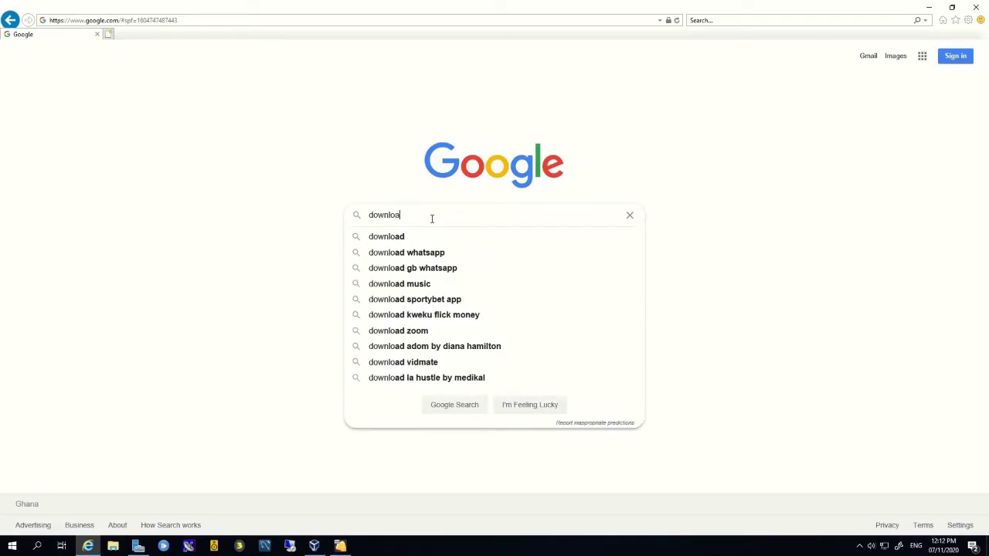
text(d any)
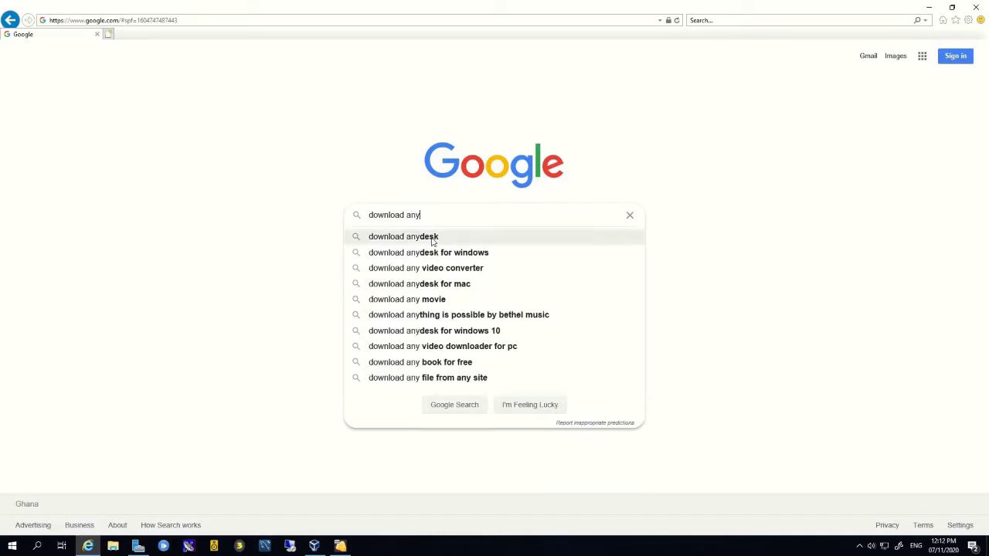
click(432, 239)
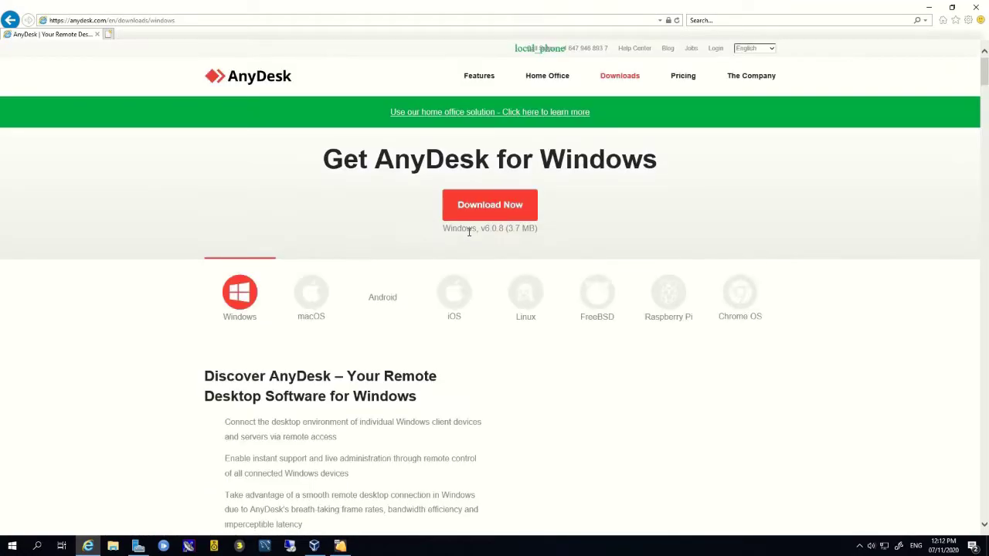
click(515, 208)
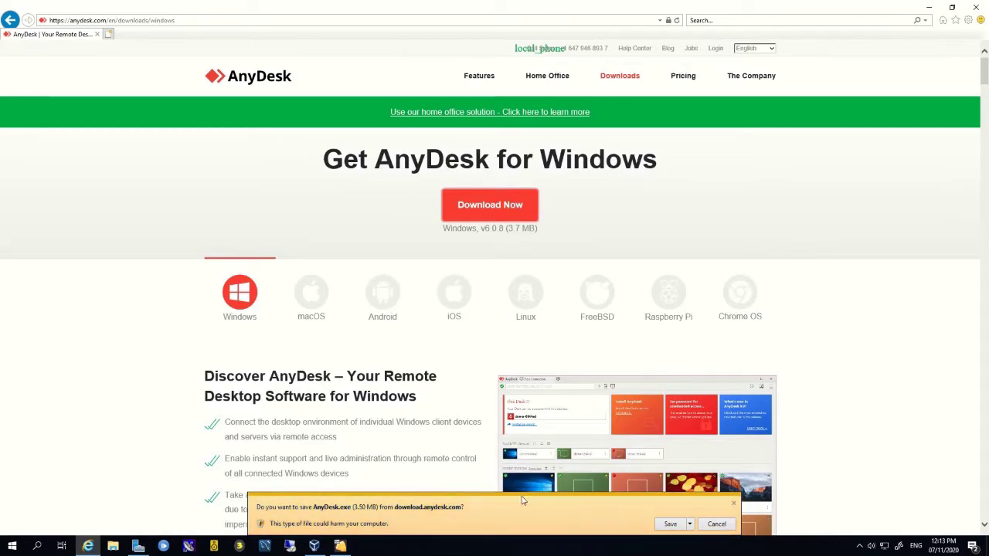
click(666, 525)
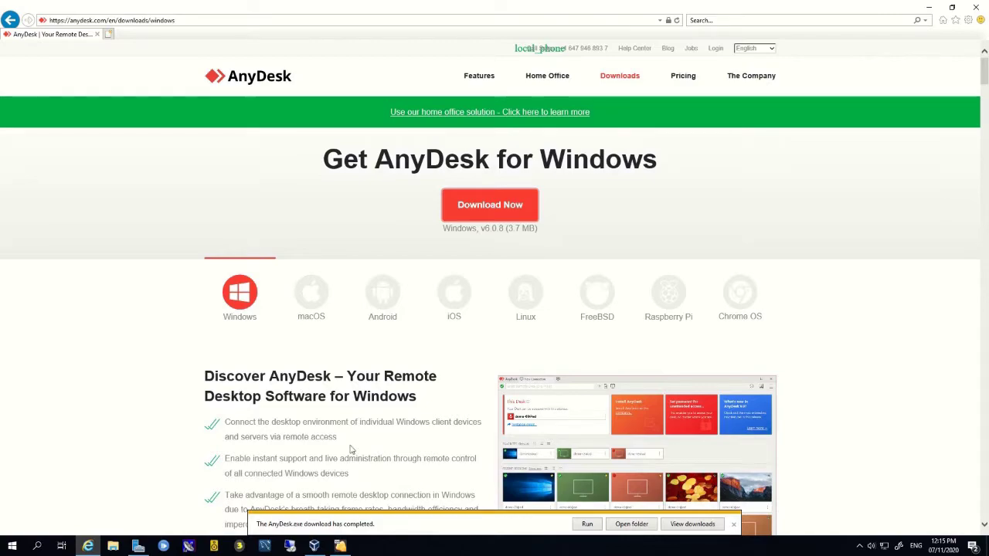
Run the downloaded AnyDesk.exe, install AnyDesk with the default options and allow the AnyDesk Printers device software
click(587, 524)
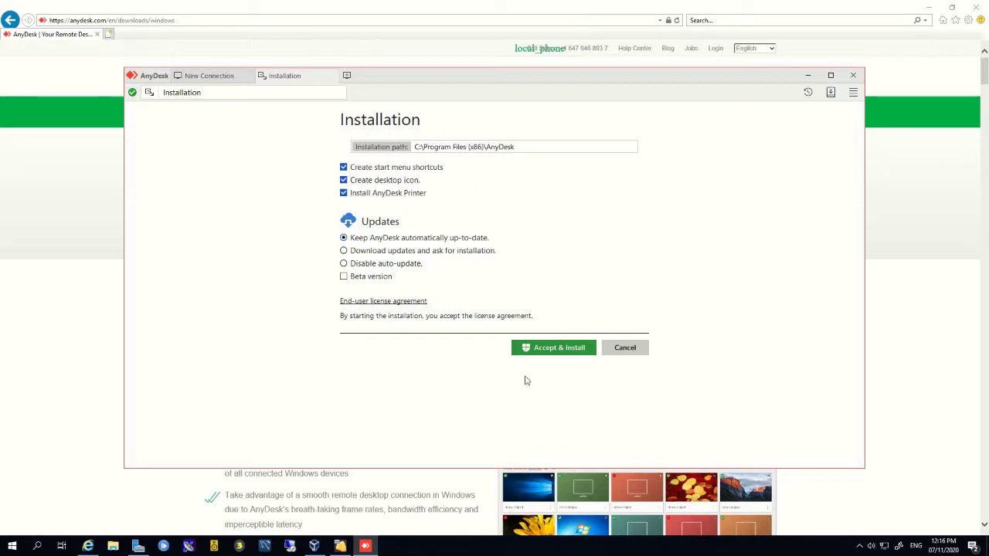
click(546, 350)
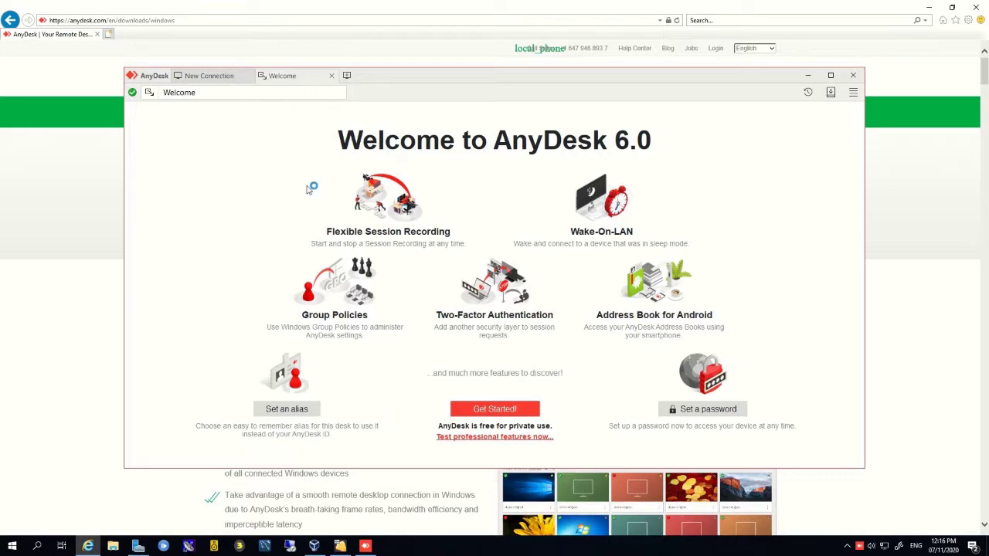
click(208, 75)
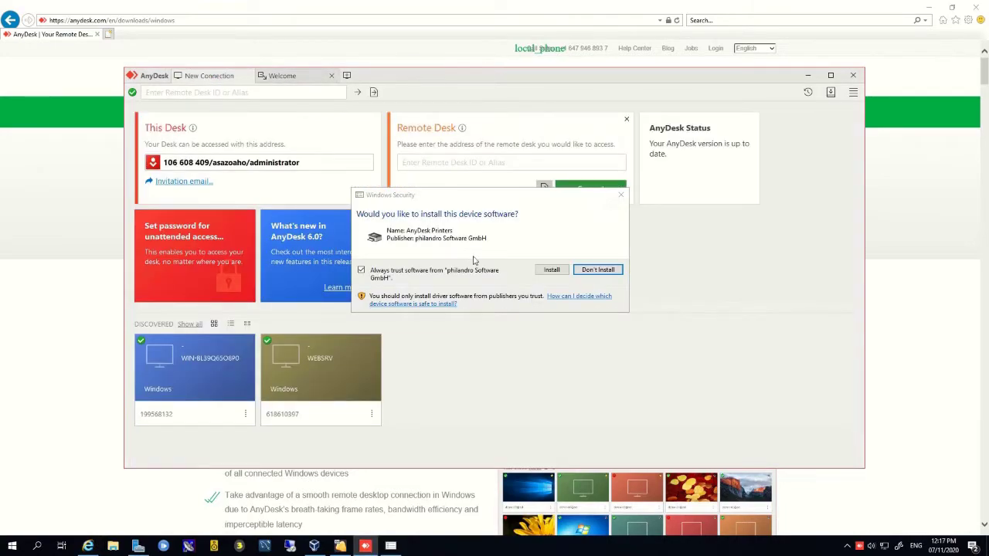
click(553, 271)
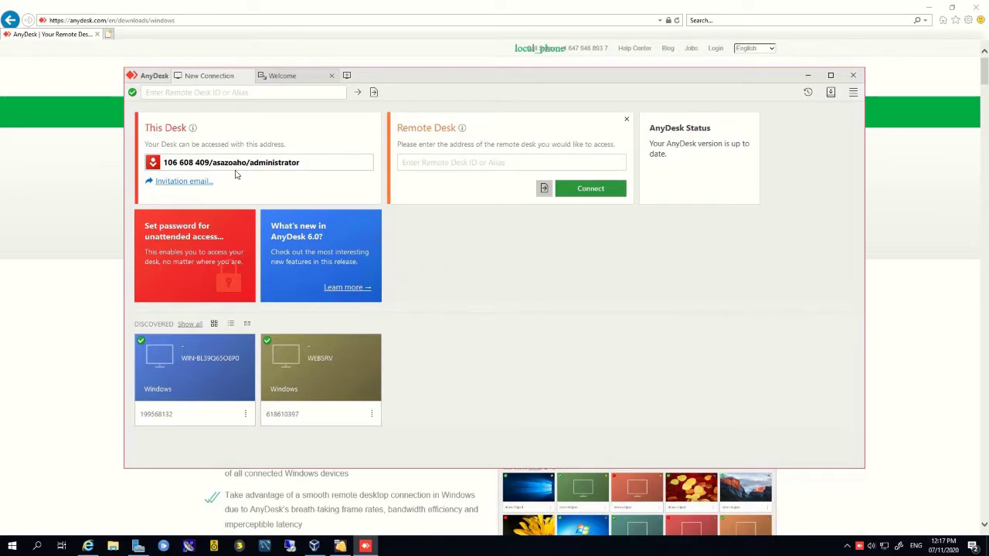
Reduce the remote desktop session to a window and open AnyDesk on the local computer, arranging both windows side by side
mouse_move(493, 4)
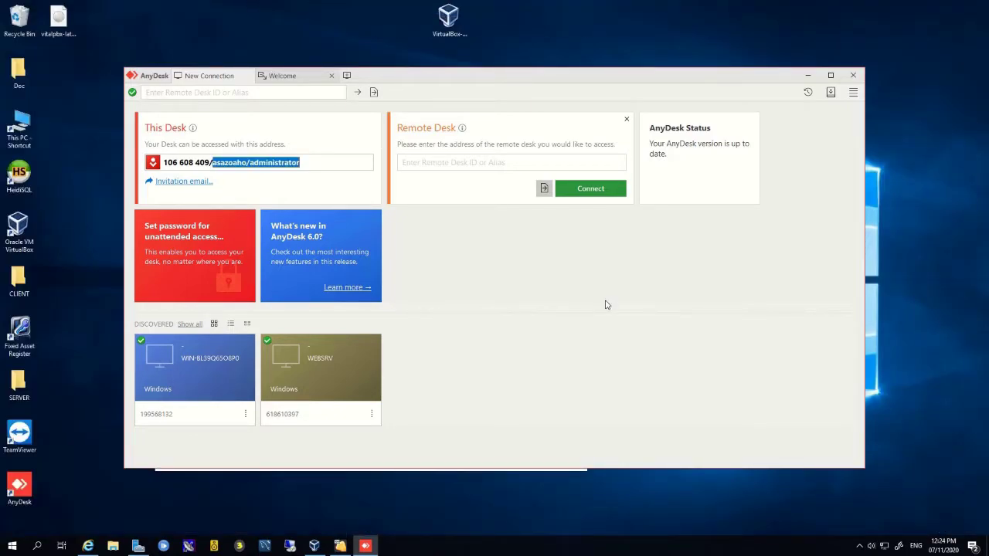
click(632, 8)
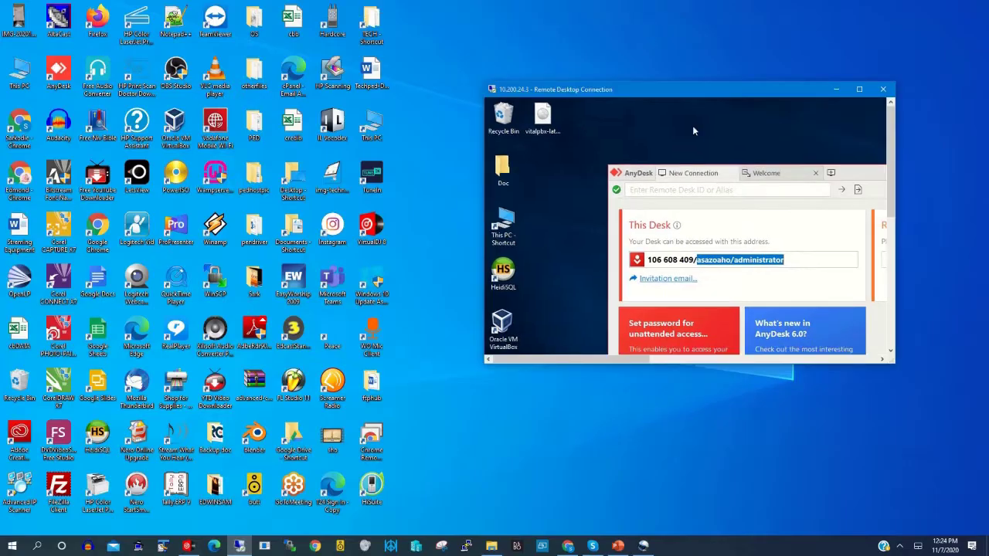
click(61, 74)
double_click(61, 73)
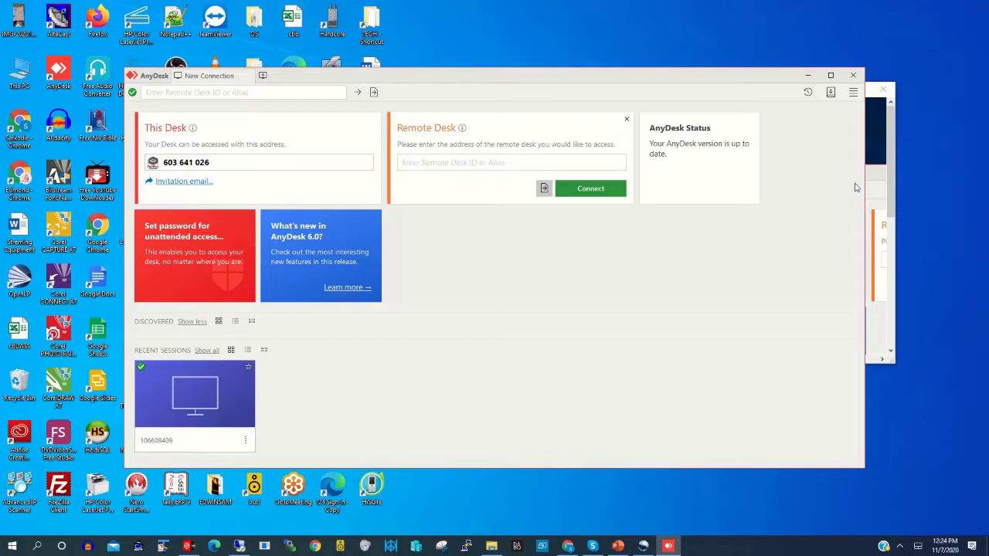
drag(865, 180, 401, 205)
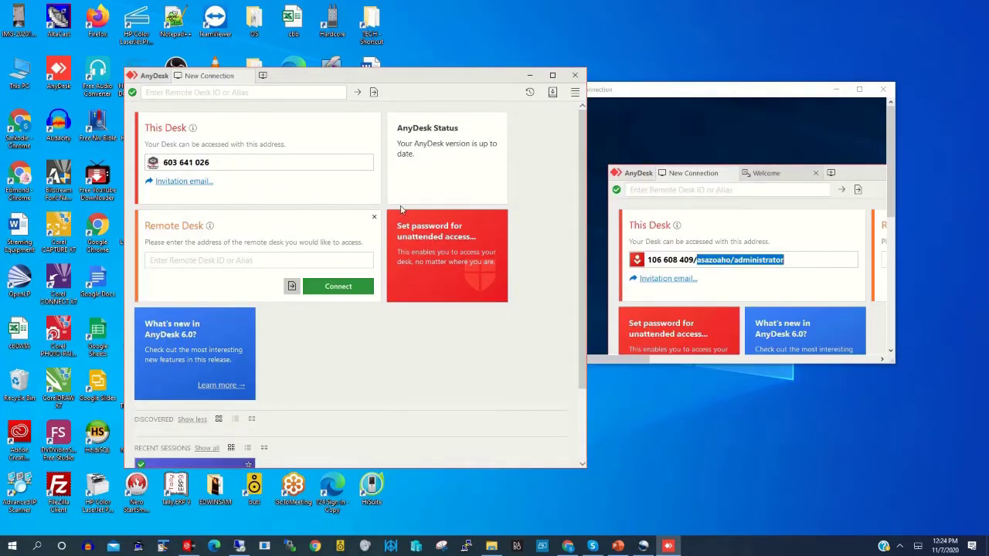
drag(340, 75, 273, 43)
drag(638, 91, 678, 87)
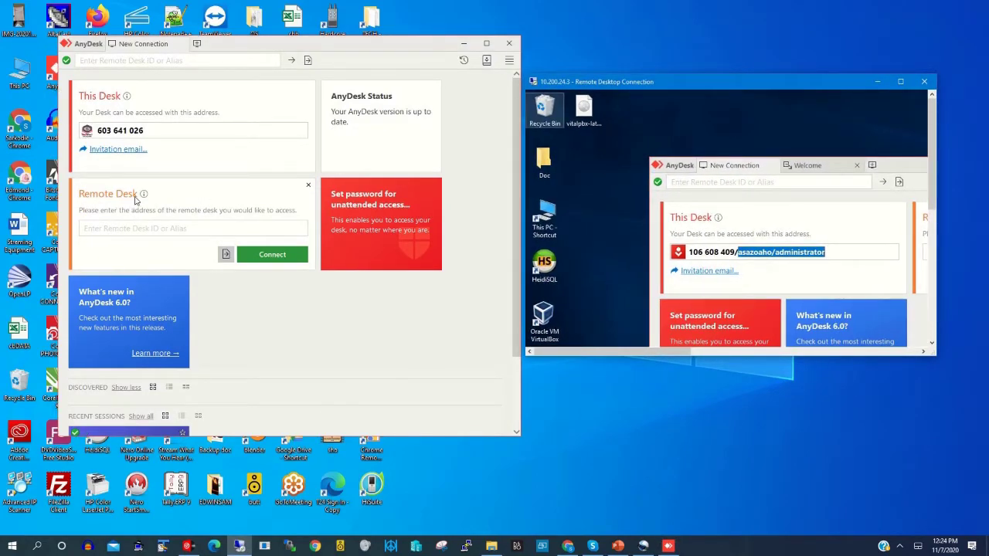
Copy the server's This Desk address and paste it as the Remote Desk address in the local AnyDesk
drag(844, 257, 688, 264)
right_click(687, 258)
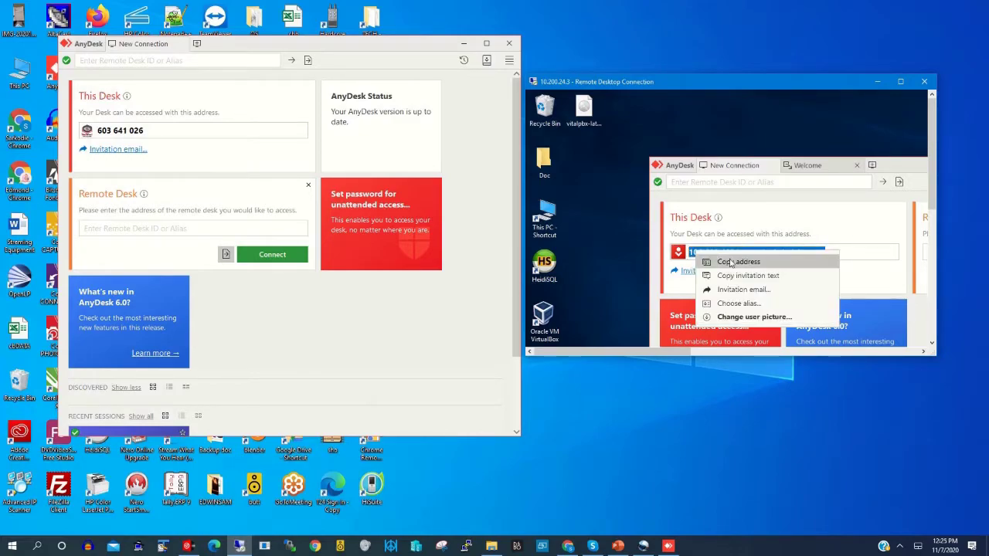
click(731, 261)
click(126, 228)
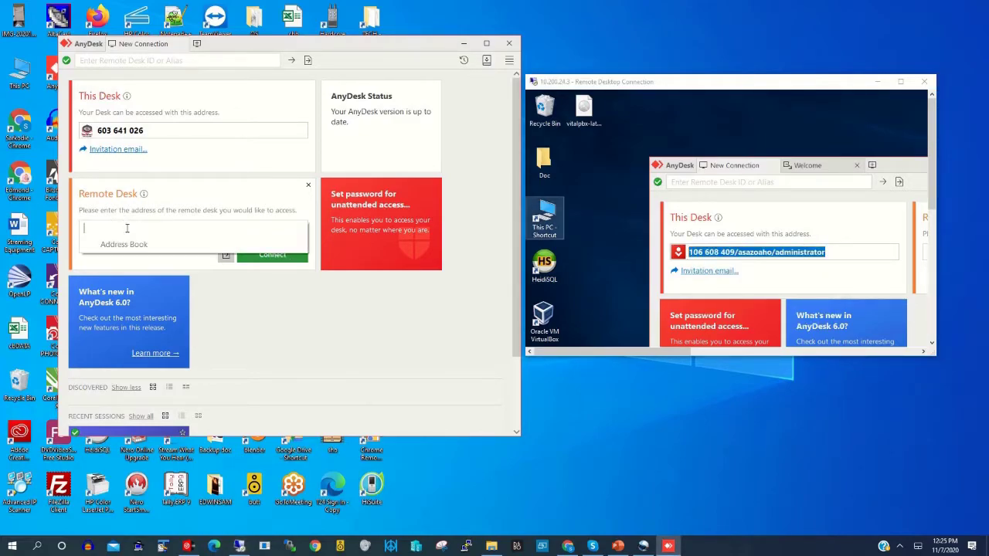
key(ctrl+v)
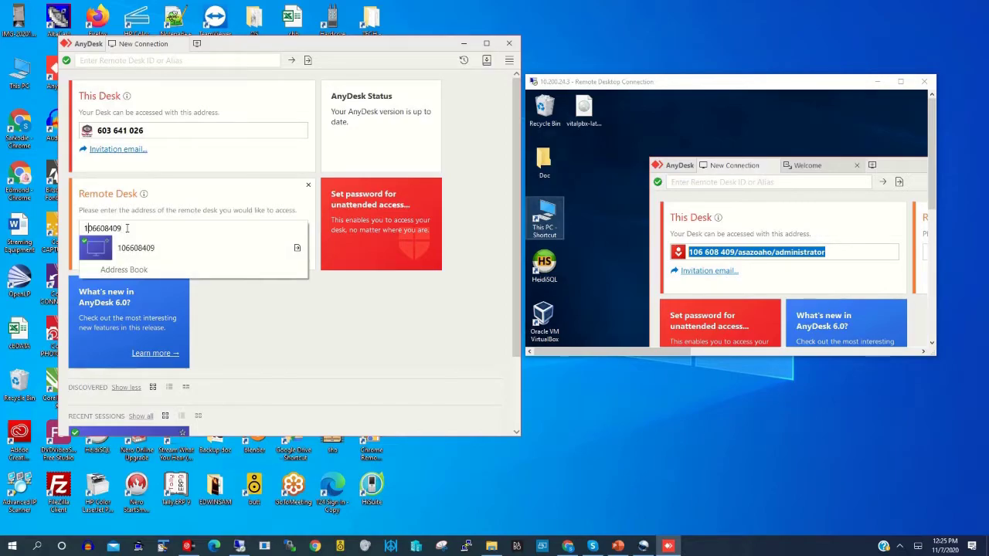
text(/)
key(BackSpace)
text(/)
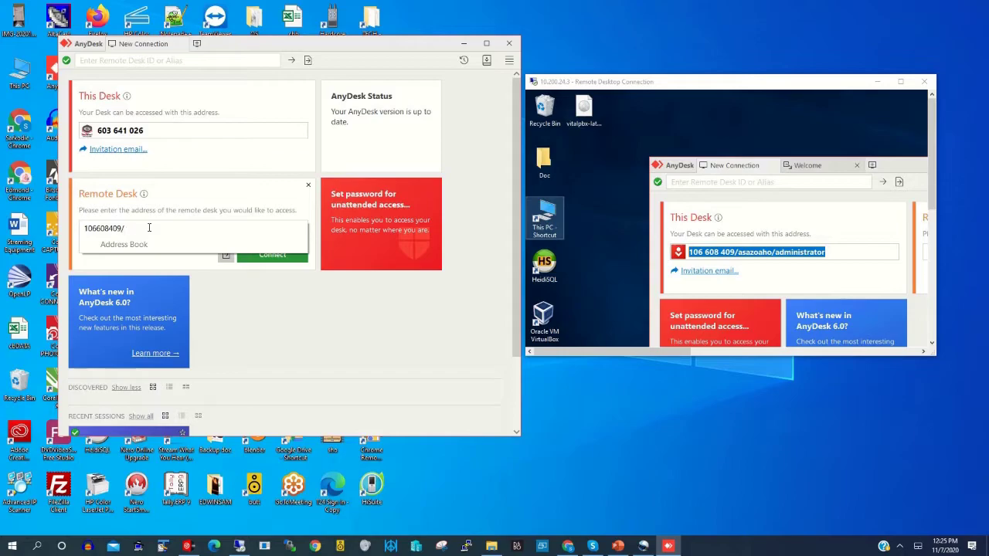
text(asazoaho/administrator)
click(286, 260)
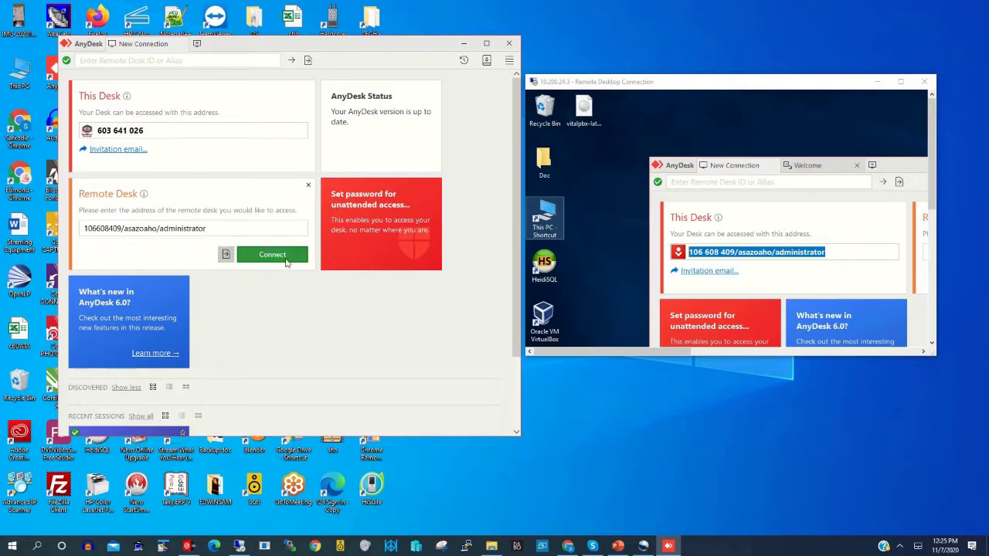
click(272, 259)
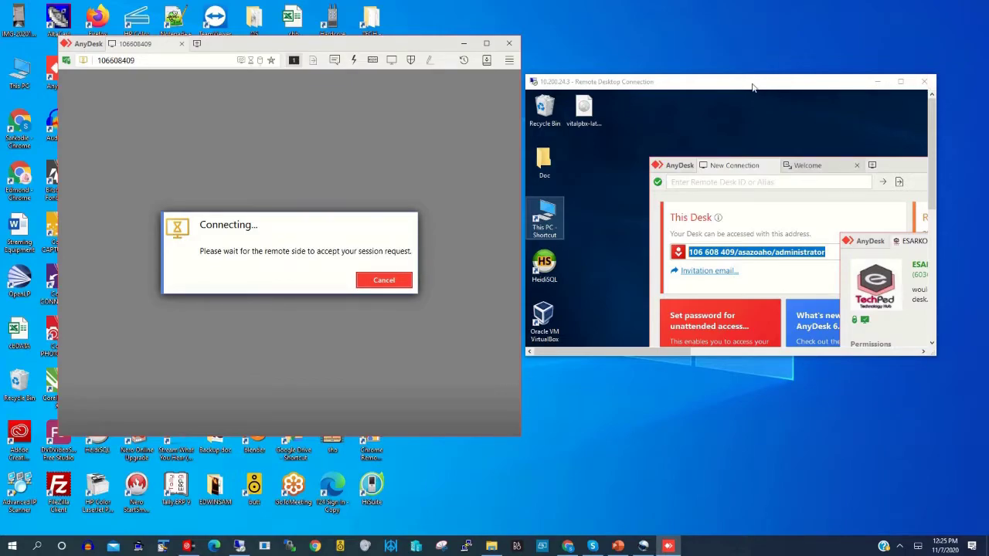
Enlarge the remote desktop window to show the incoming AnyDesk session request on the server and accept it
drag(753, 88, 649, 72)
drag(833, 343, 985, 483)
click(842, 229)
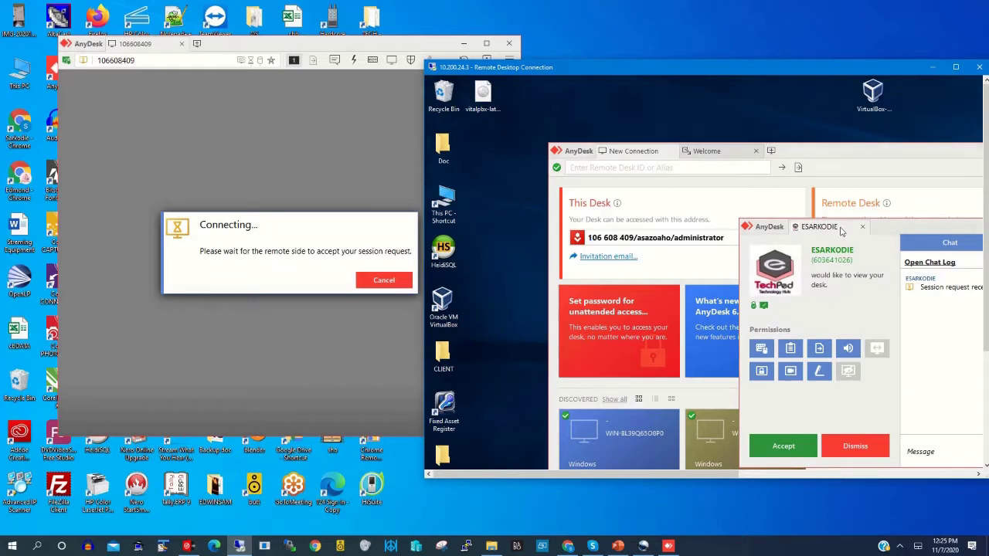
drag(929, 231, 794, 166)
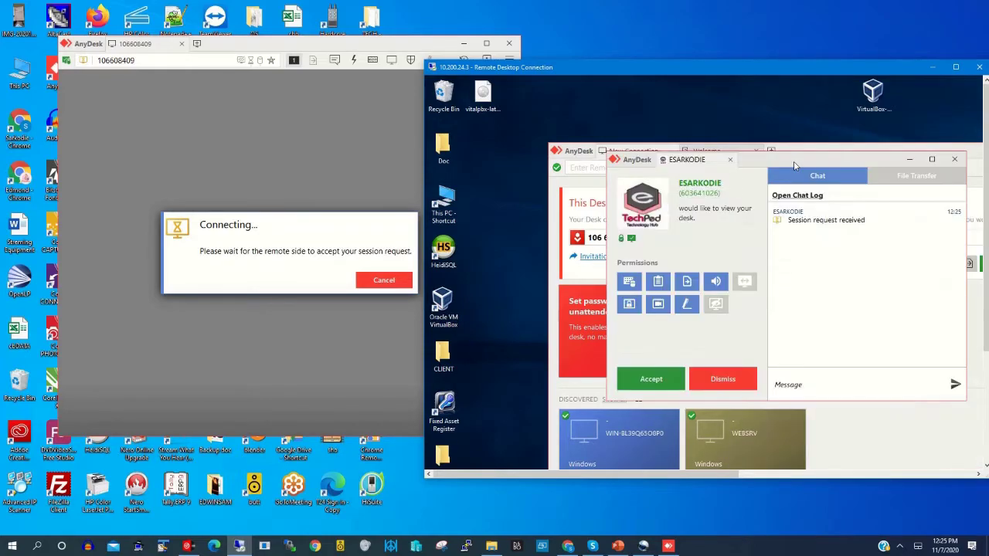
click(651, 379)
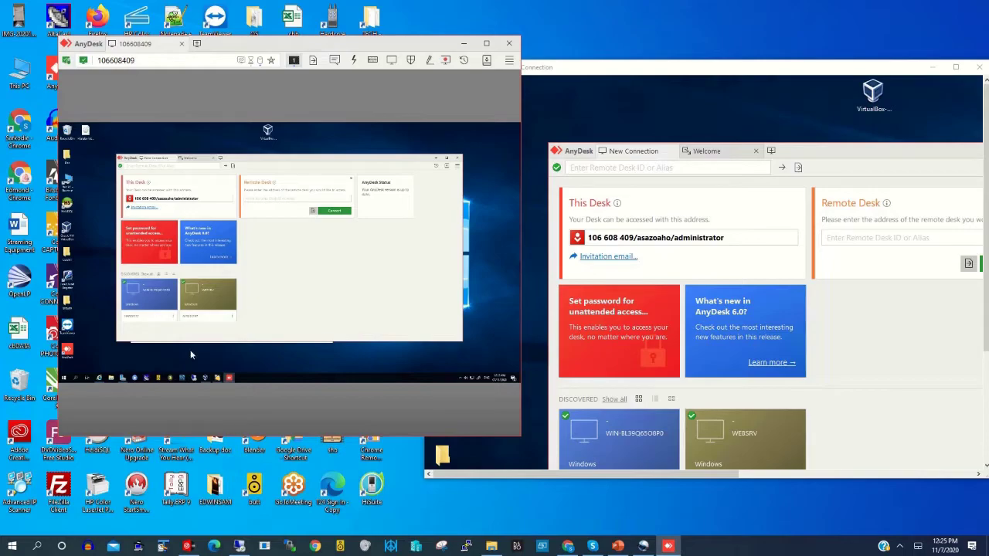
Test control of the server by opening and closing its Start menu and minimizing its open windows, and close the local AnyDesk session
click(67, 378)
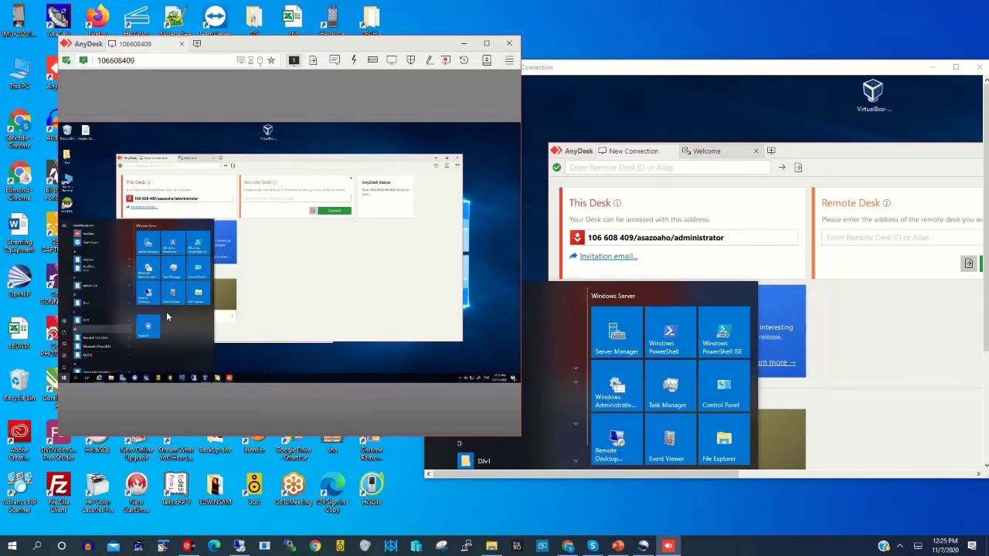
click(273, 303)
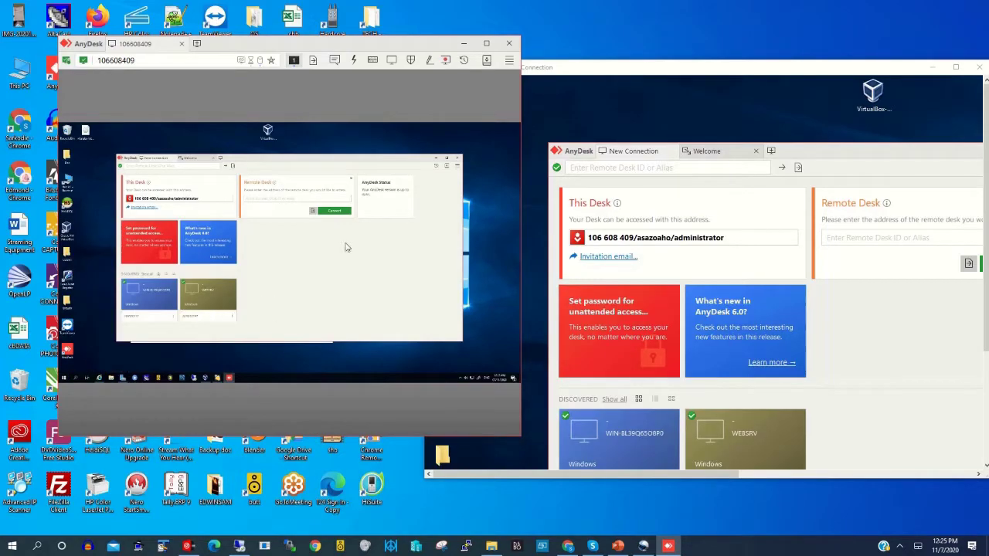
click(436, 160)
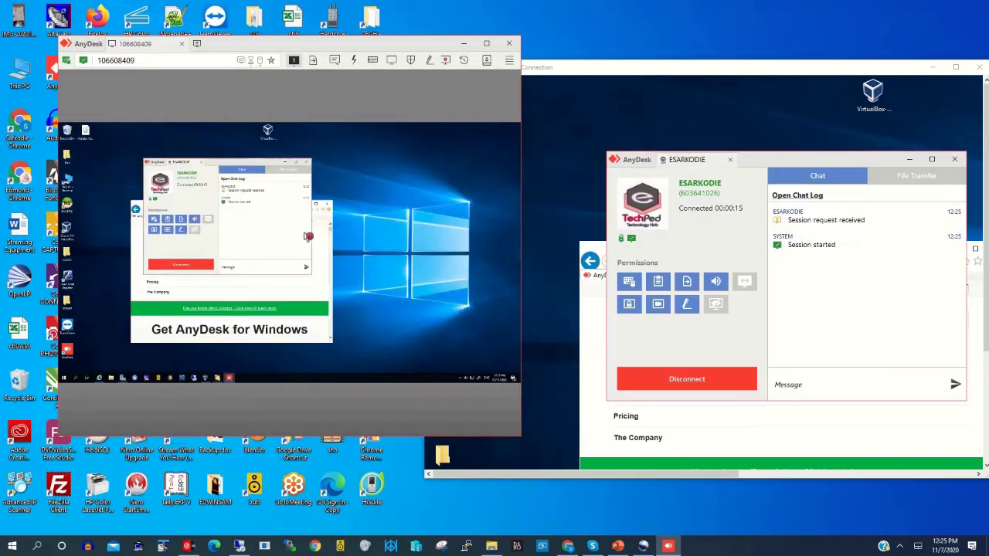
click(285, 162)
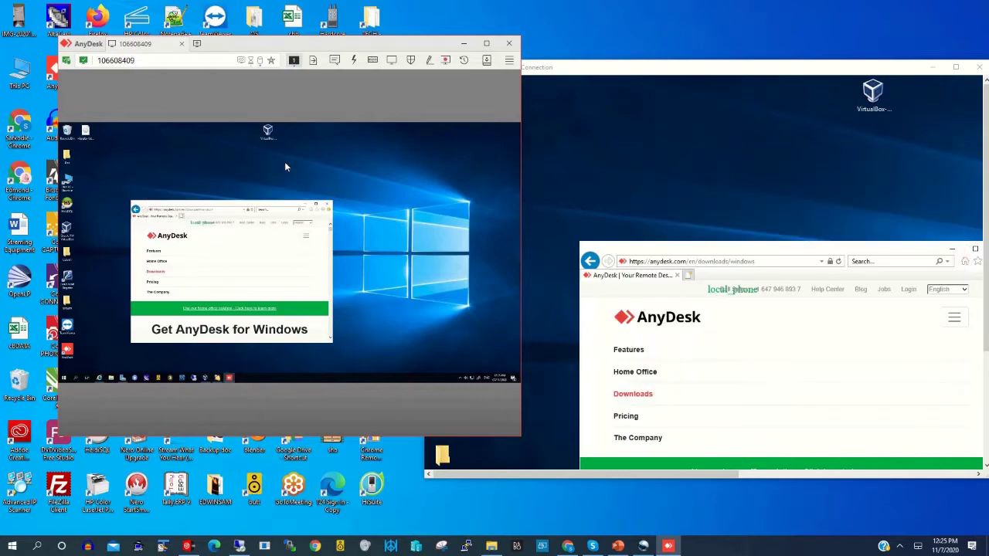
click(306, 207)
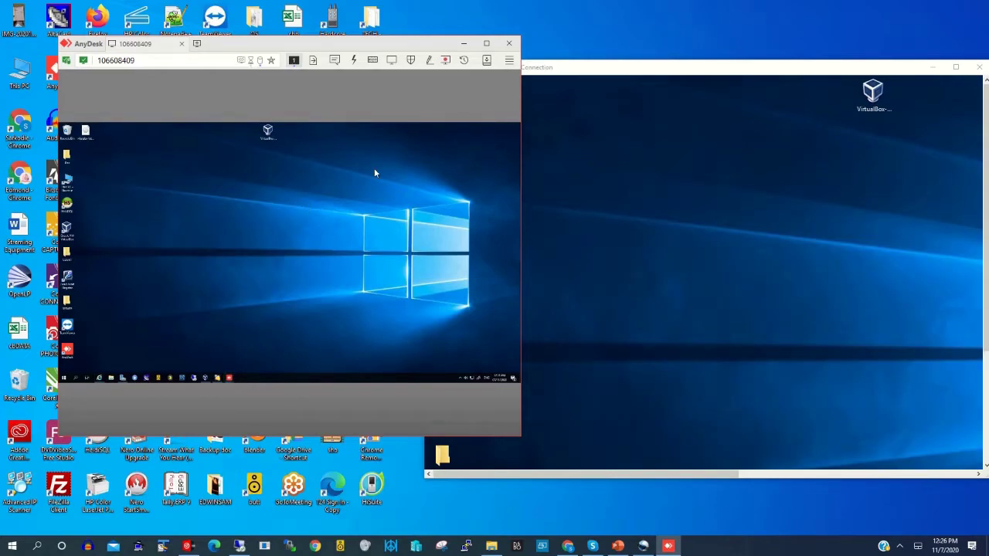
click(589, 85)
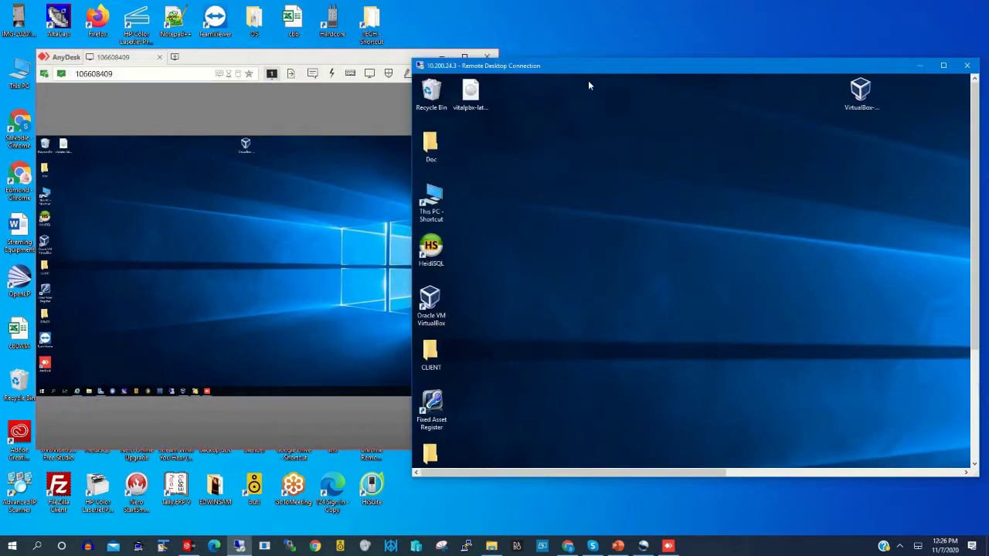
click(488, 57)
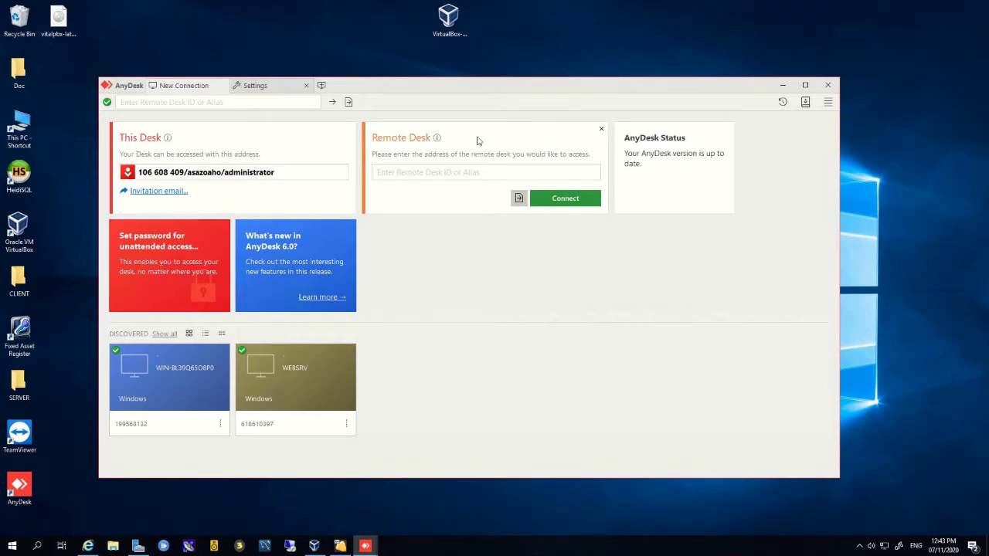
mouse_move(622, 2)
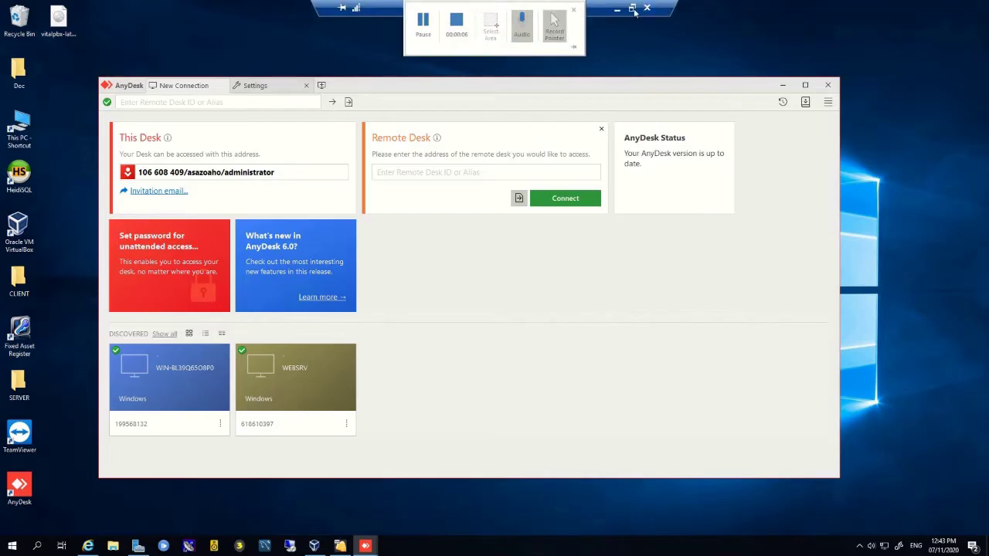
click(632, 9)
drag(573, 83, 694, 75)
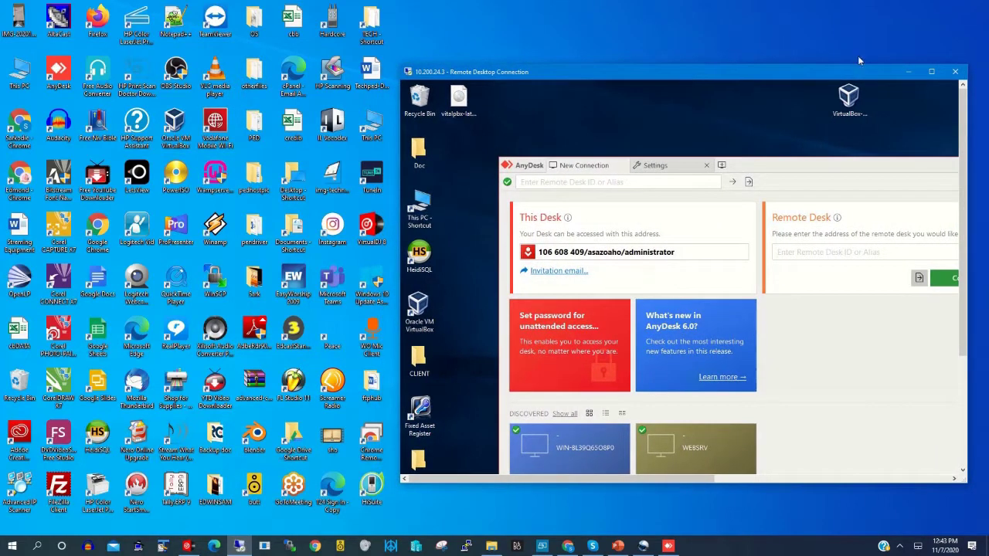
click(931, 72)
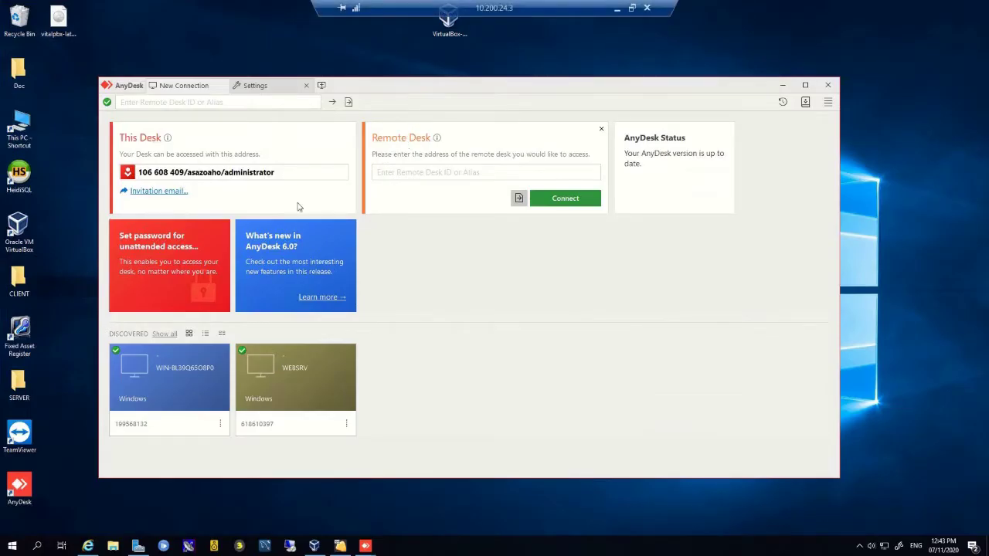
Open the setup for the unattended access password in the server's AnyDesk security settings
click(176, 272)
click(265, 275)
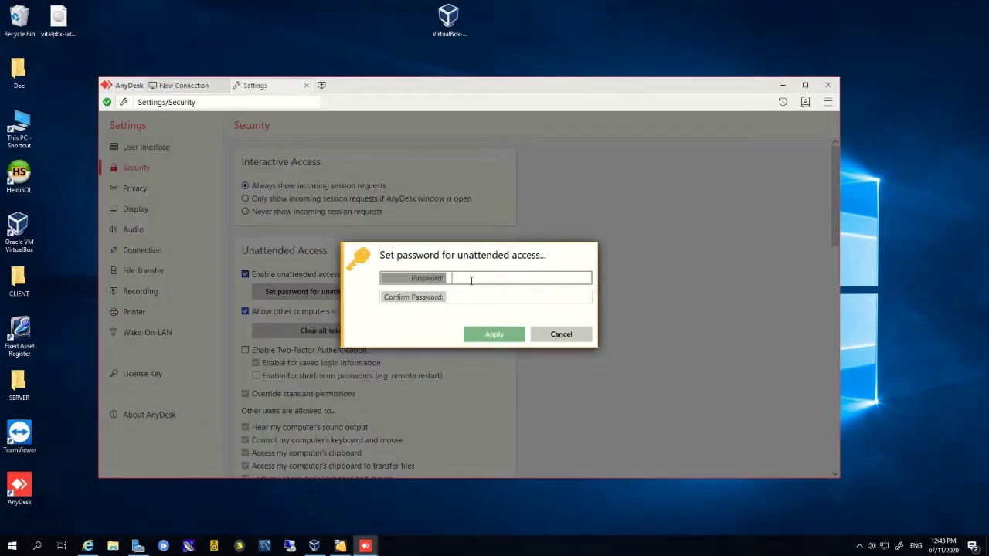
text(aaaaaaaaaaaa)
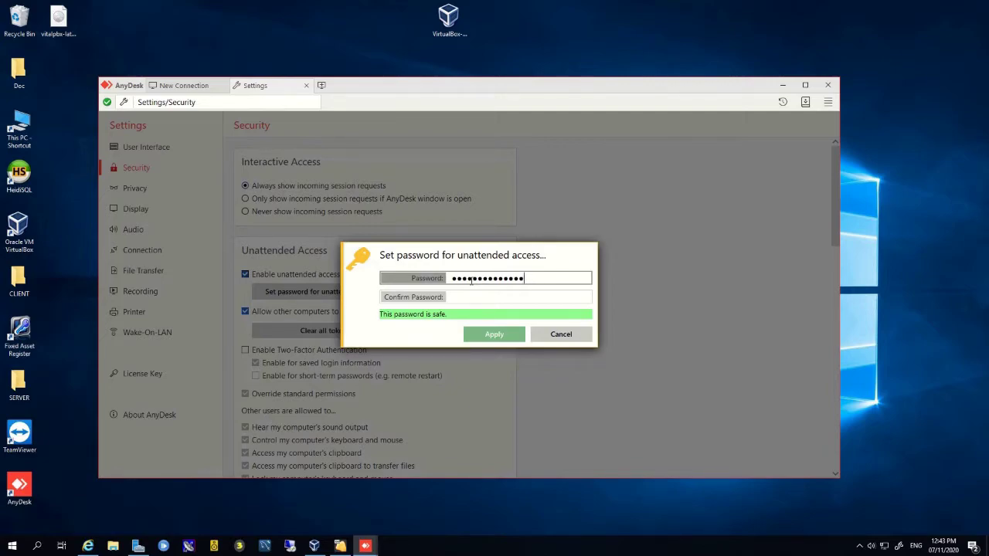
key(BackSpace)
key(BackSpace)
key(BackSpace)
key(BackSpace)
key(BackSpace)
key(BackSpace)
key(BackSpace)
key(BackSpace)
key(BackSpace)
key(BackSpace)
key(BackSpace)
key(BackSpace)
key(BackSpace)
key(BackSpace)
Enter the unattended access password, repeat it in the confirmation field and apply it
text(a)
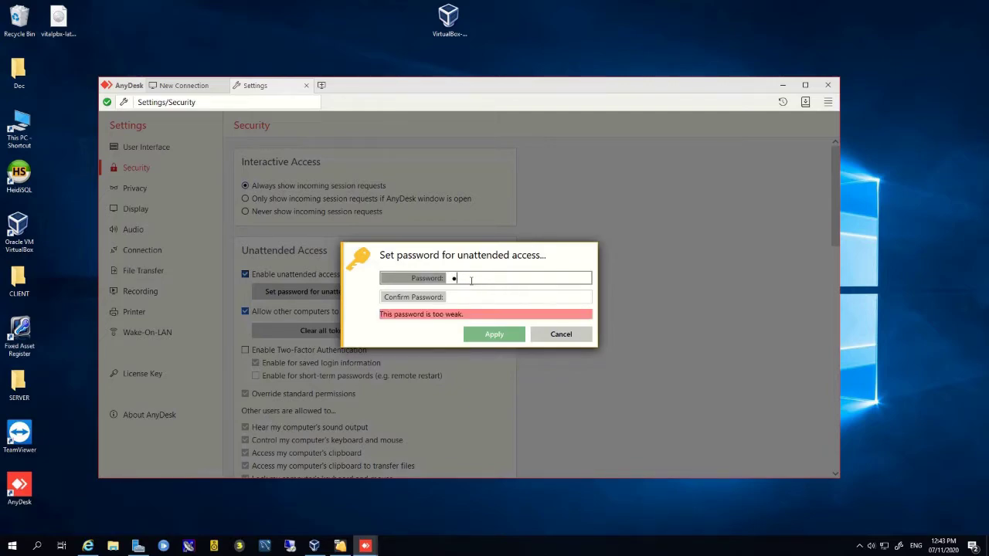
text(aaaaaaaaaaa)
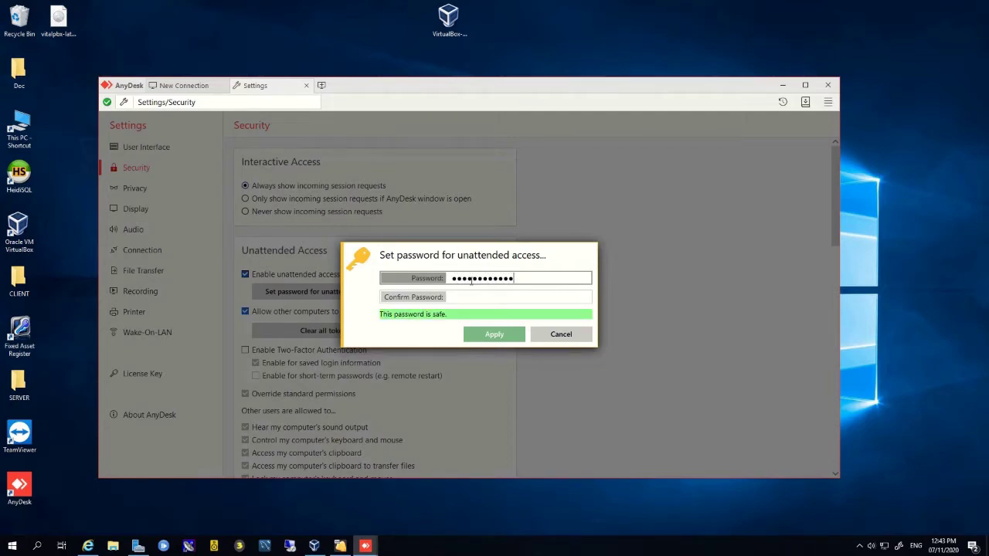
click(464, 296)
text(a)
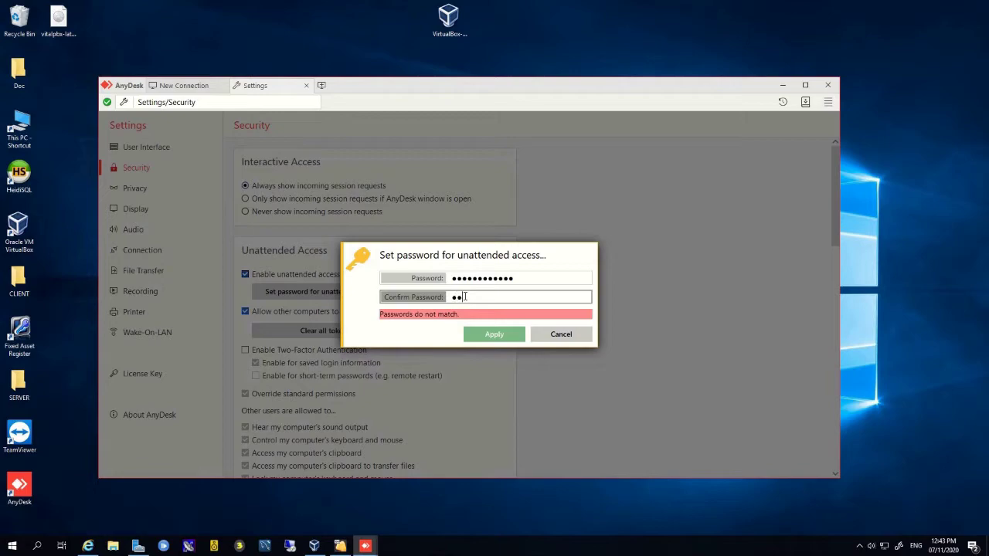
text(aaaaaaaaaaa)
click(500, 337)
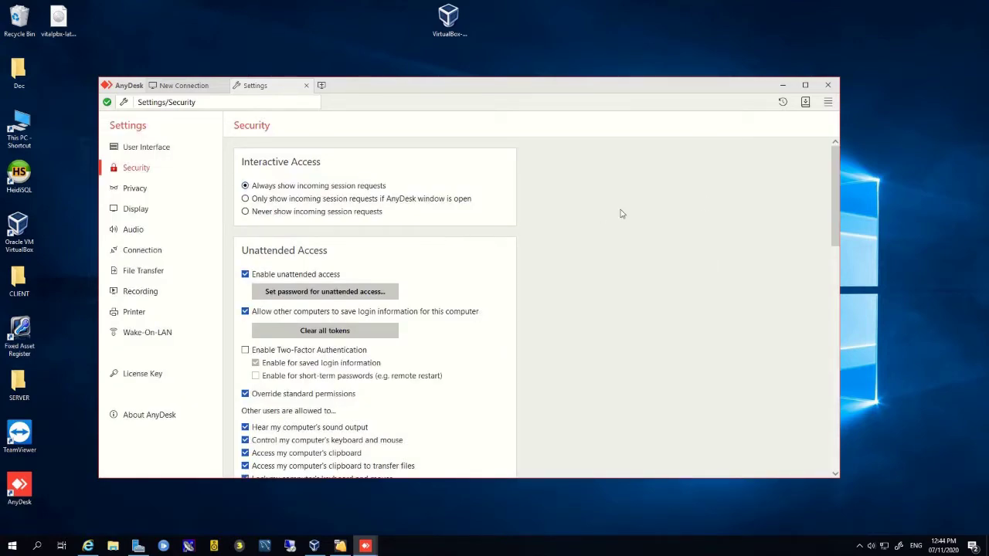
Look through the server's security settings and return to the New Connection page with its This Desk address
drag(838, 219, 816, 149)
click(188, 88)
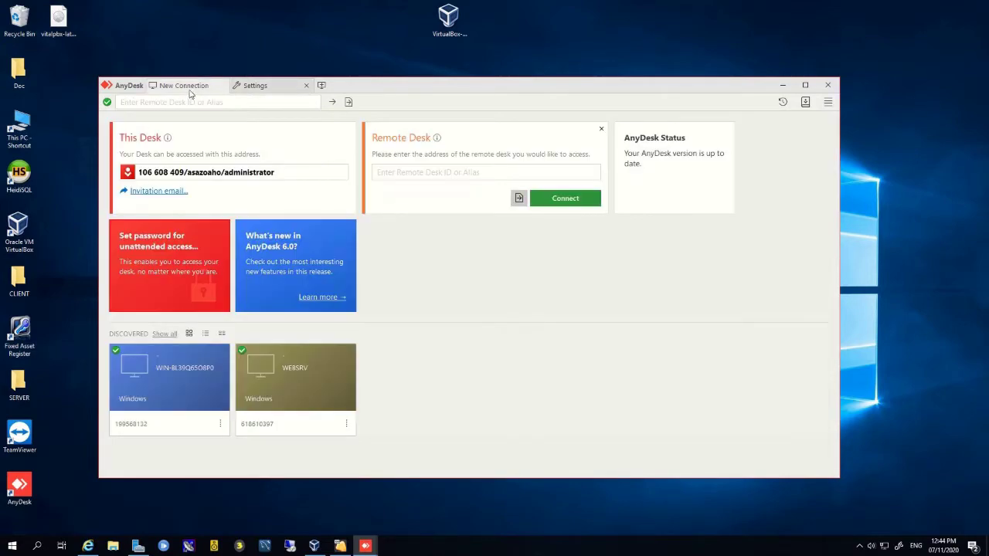
mouse_move(706, 6)
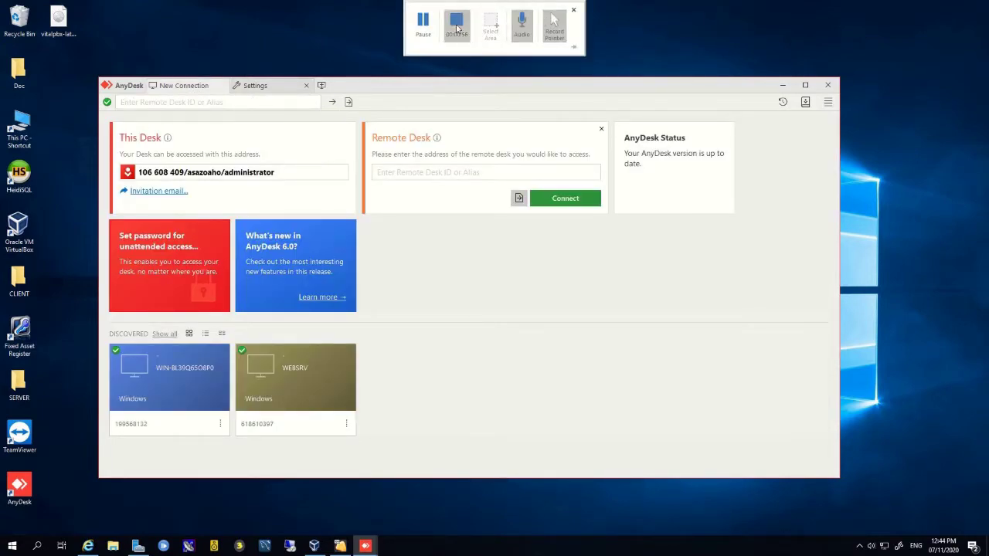
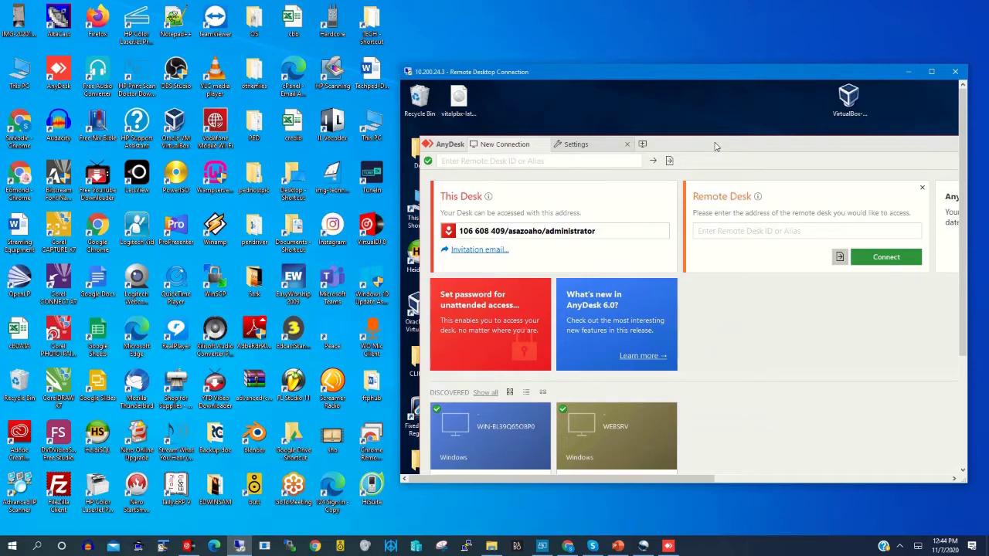
Open AnyDesk on the local computer, close its Global Settings window and move AnyDesk beside the remote desktop's This Desk address
click(56, 71)
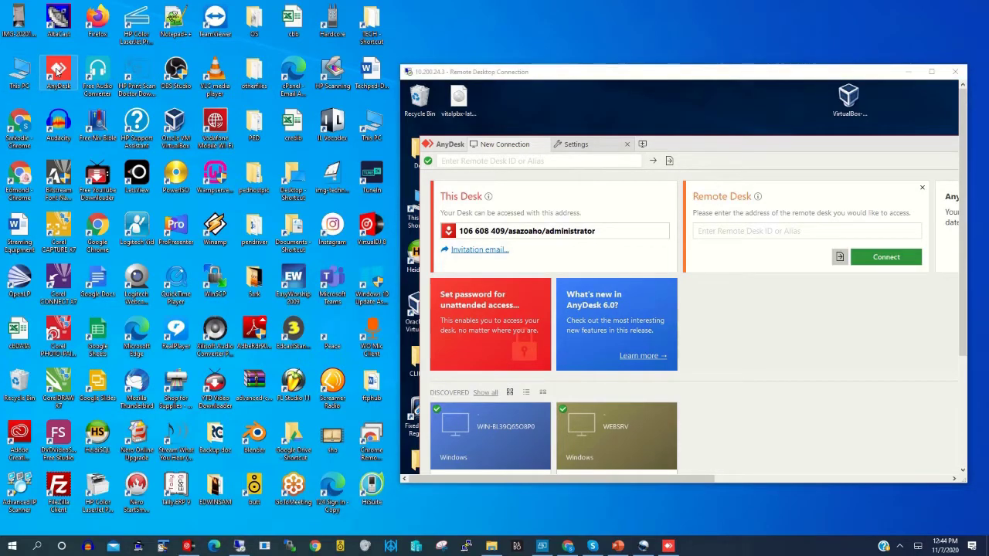
double_click(57, 71)
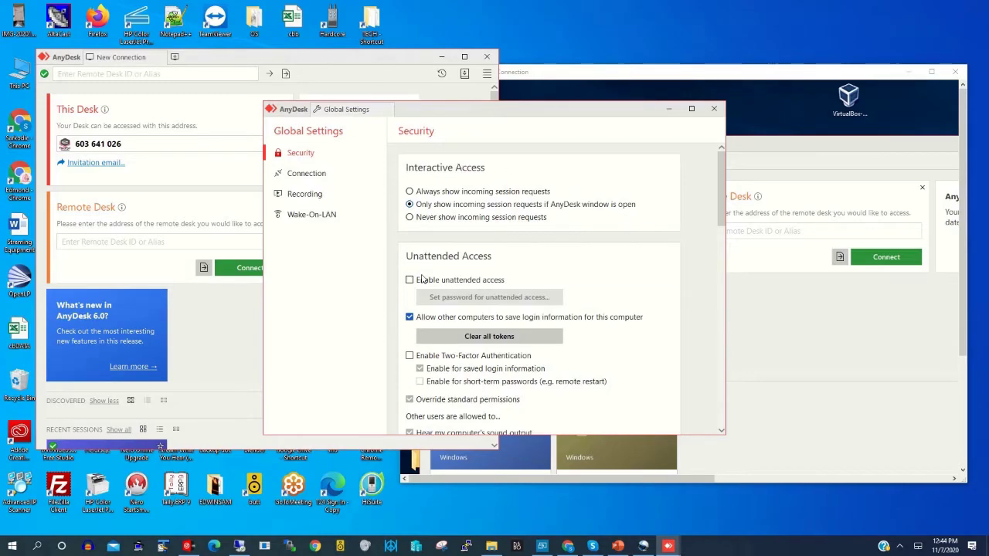
click(714, 109)
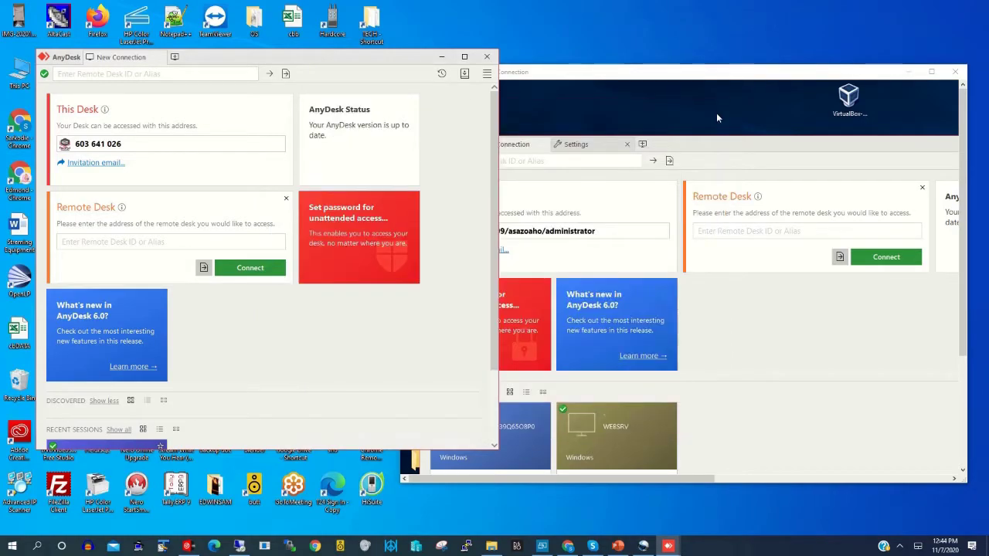
click(117, 241)
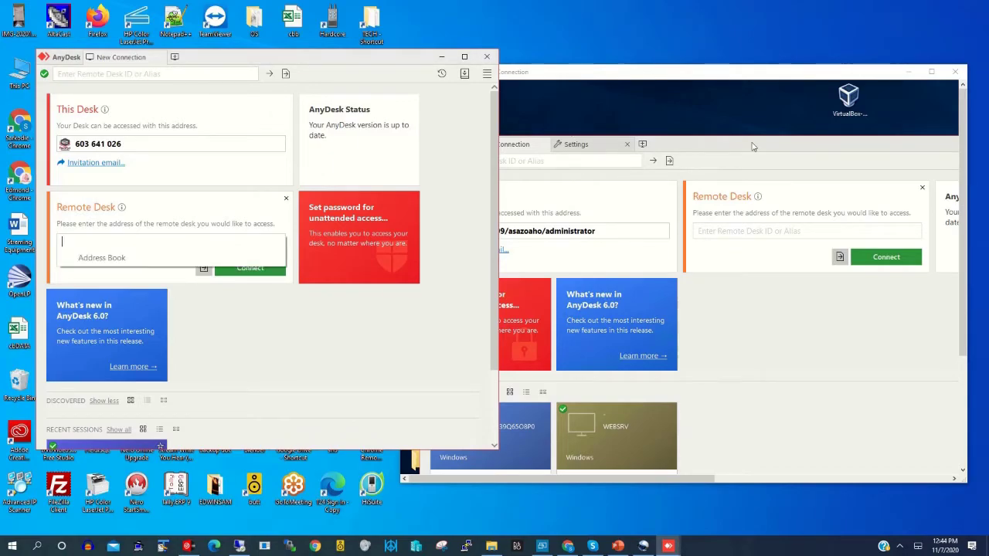
click(570, 134)
drag(269, 60, 236, 48)
Copy the server's This Desk address into the local Remote Desk field and complete it with "/asazoaho/administrator"
click(608, 232)
drag(607, 232, 466, 231)
click(466, 231)
triple_click(462, 231)
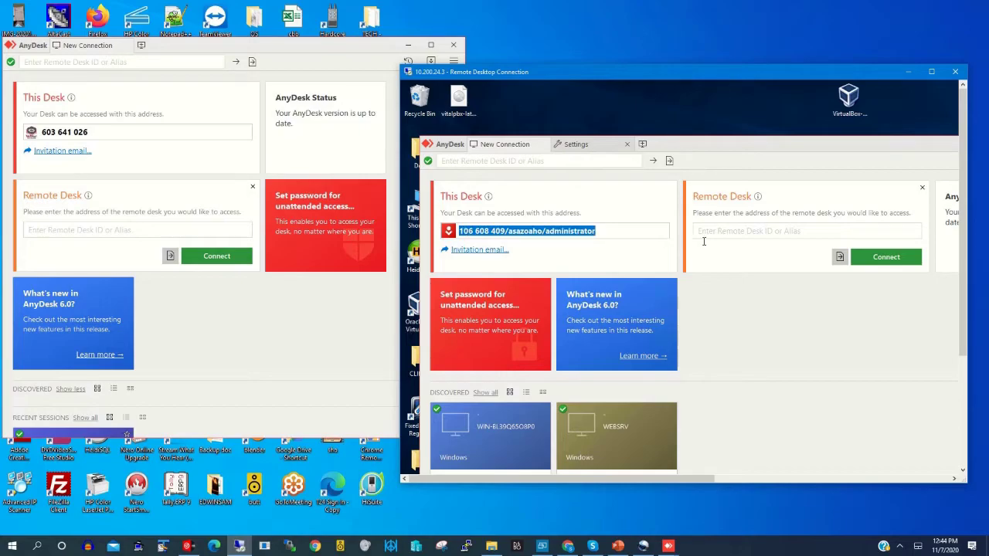
right_click(556, 226)
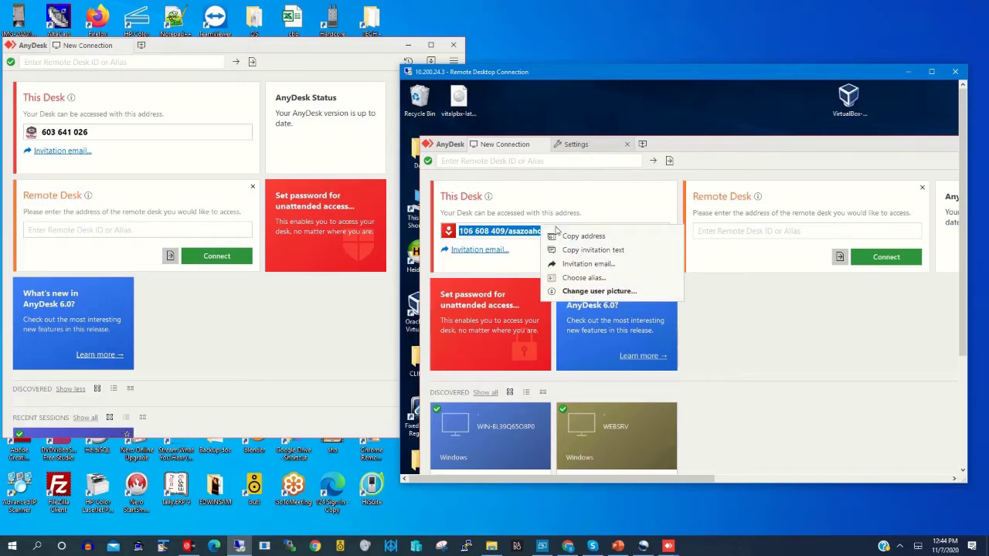
click(568, 233)
click(79, 228)
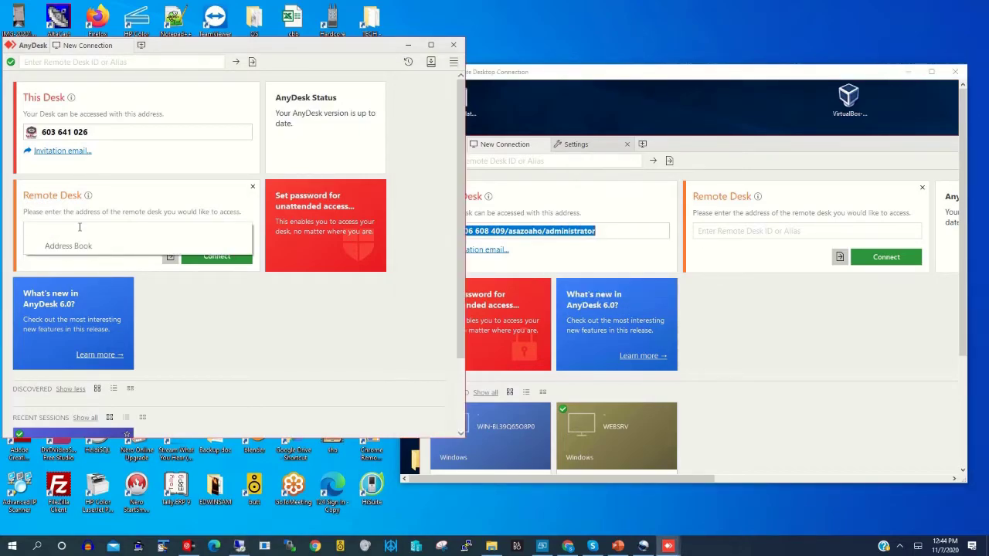
key(ctrl+v)
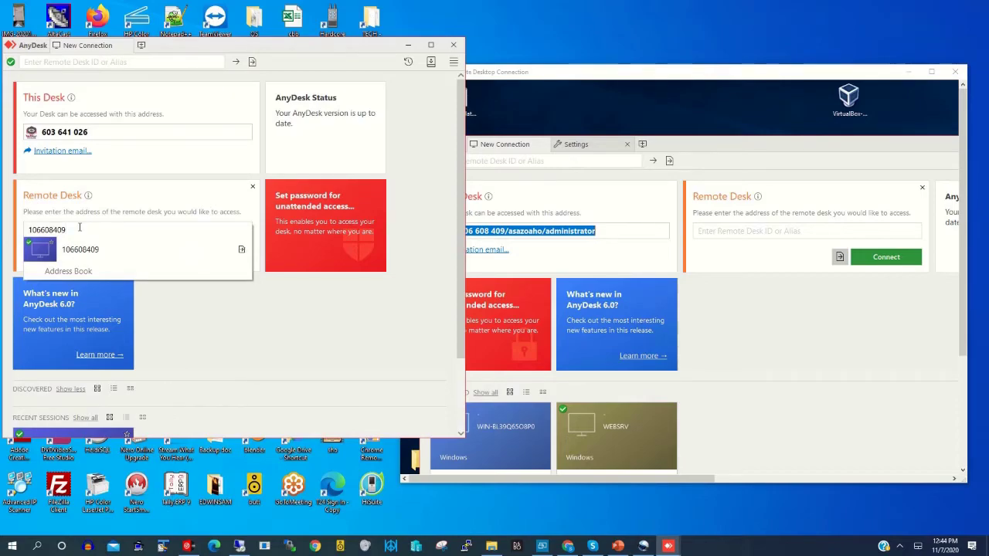
text(/asazoah)
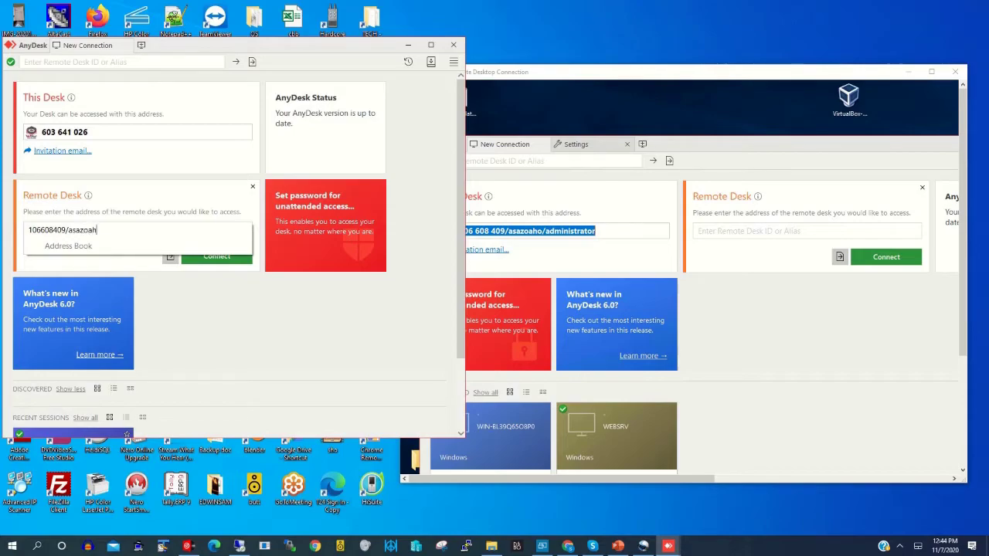
text(o/administrator)
Connect to the remote desk and authorize the session with the unattended access password
click(154, 316)
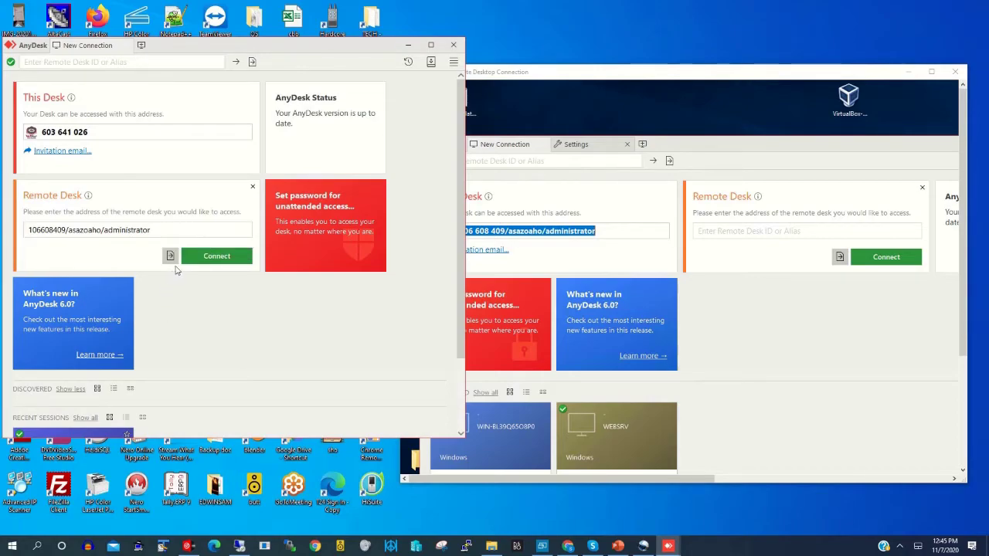
click(217, 257)
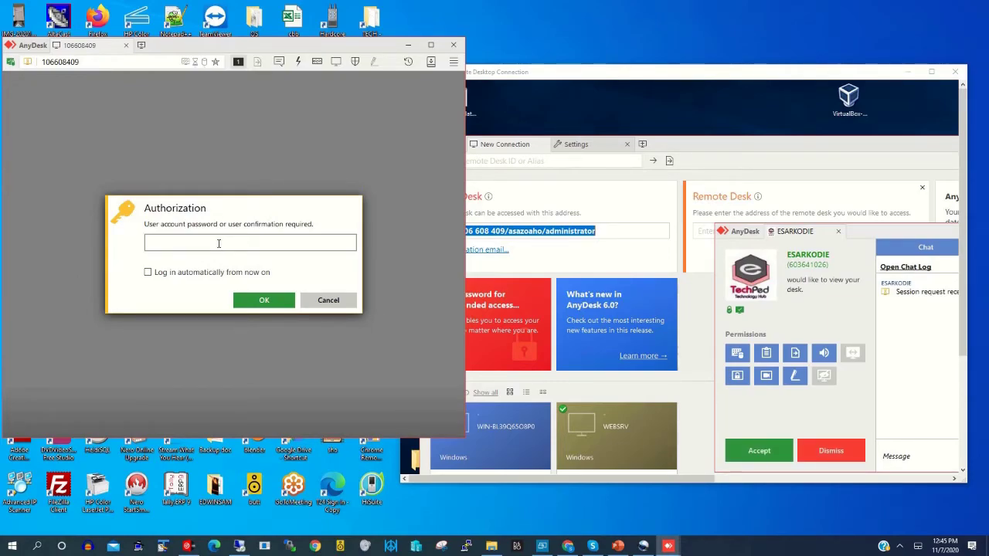
text(aaaaaaaaaaa)
click(263, 301)
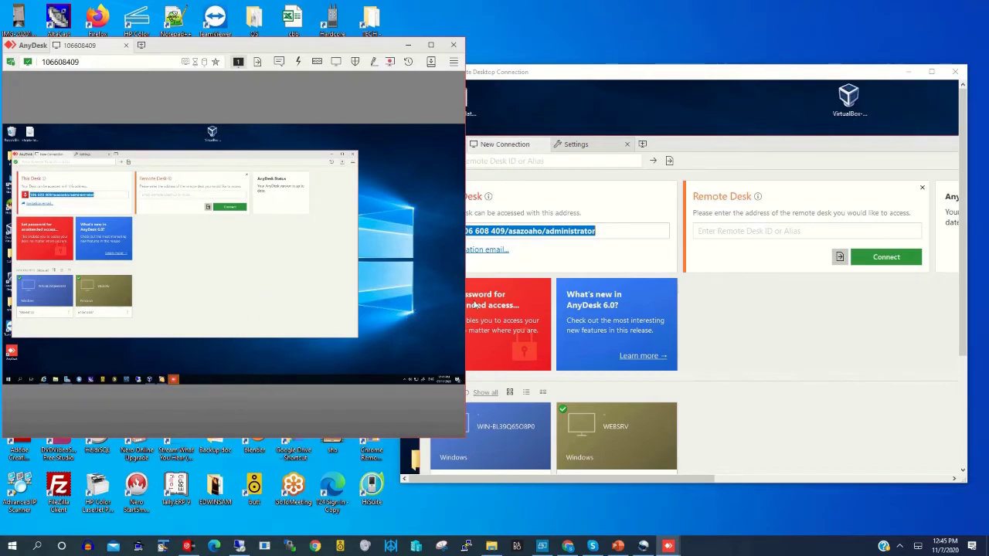
Test control of the server by minimizing its AnyDesk window and opening and closing Remote Desktop Connection and File Explorer
click(331, 154)
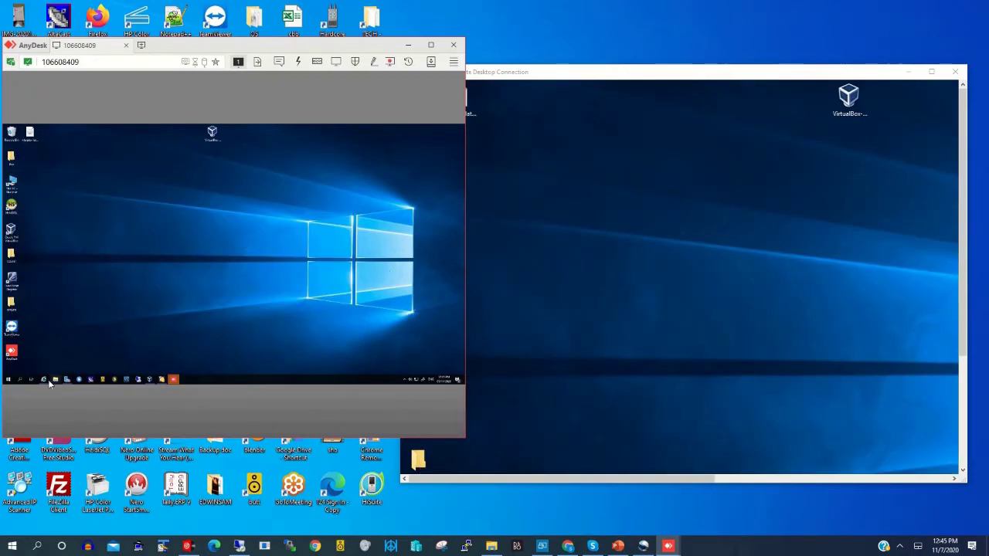
click(8, 381)
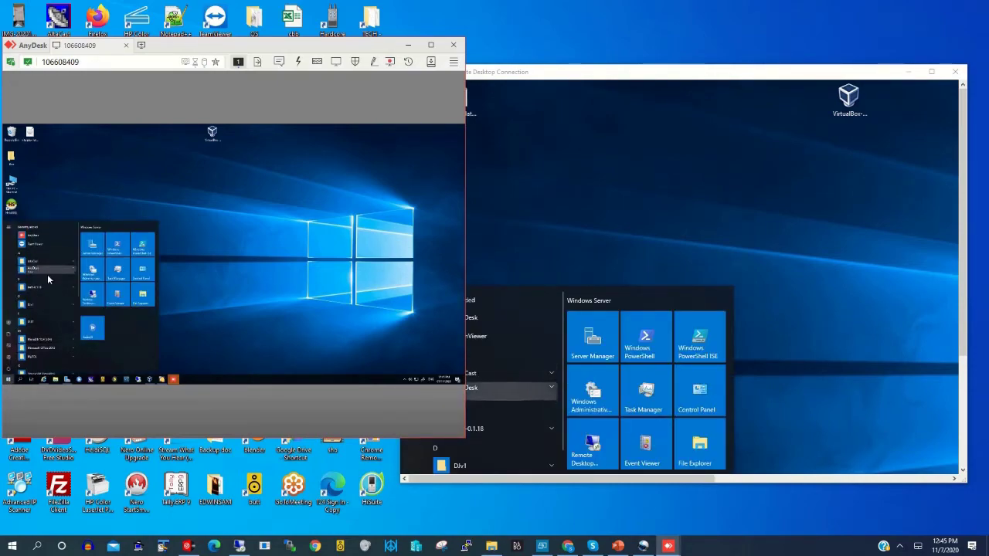
click(95, 294)
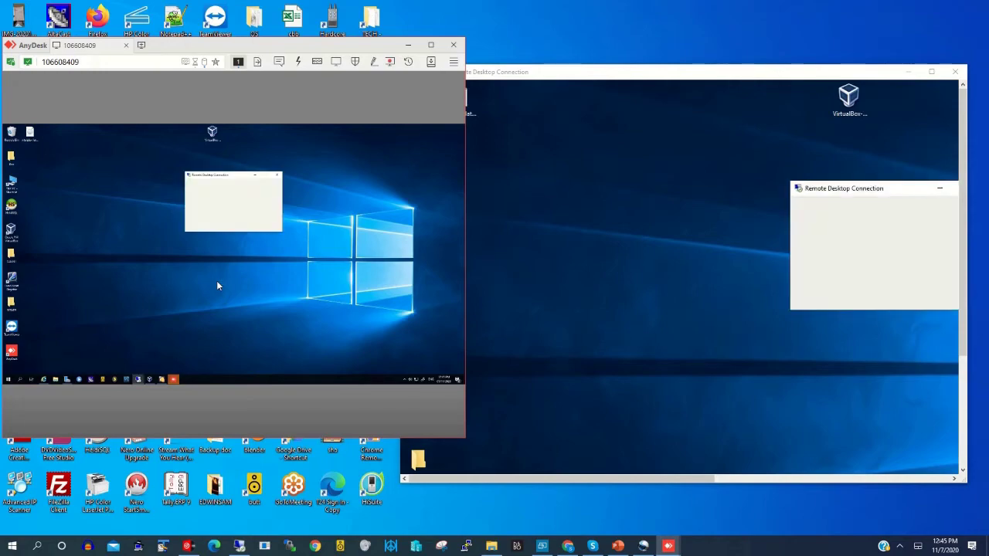
click(277, 175)
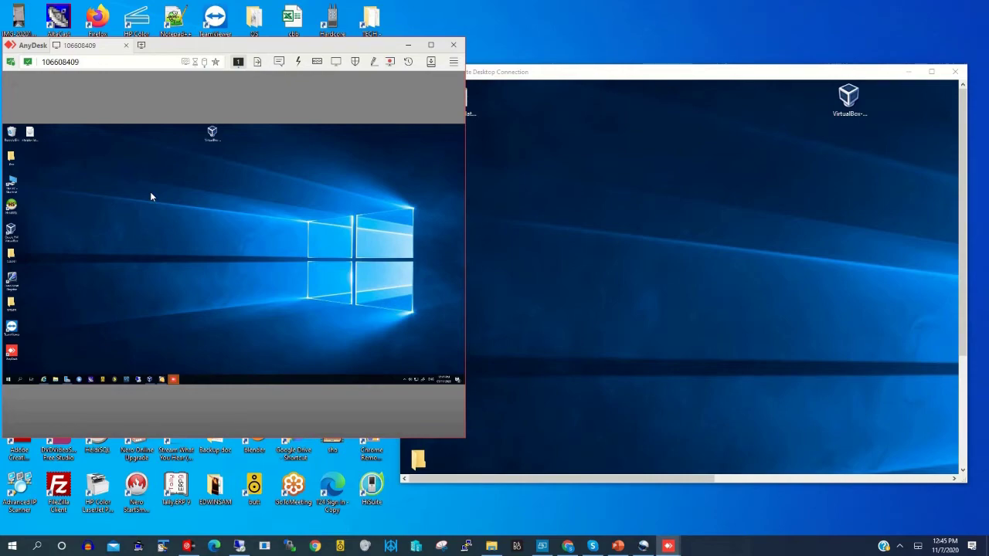
key(super+e)
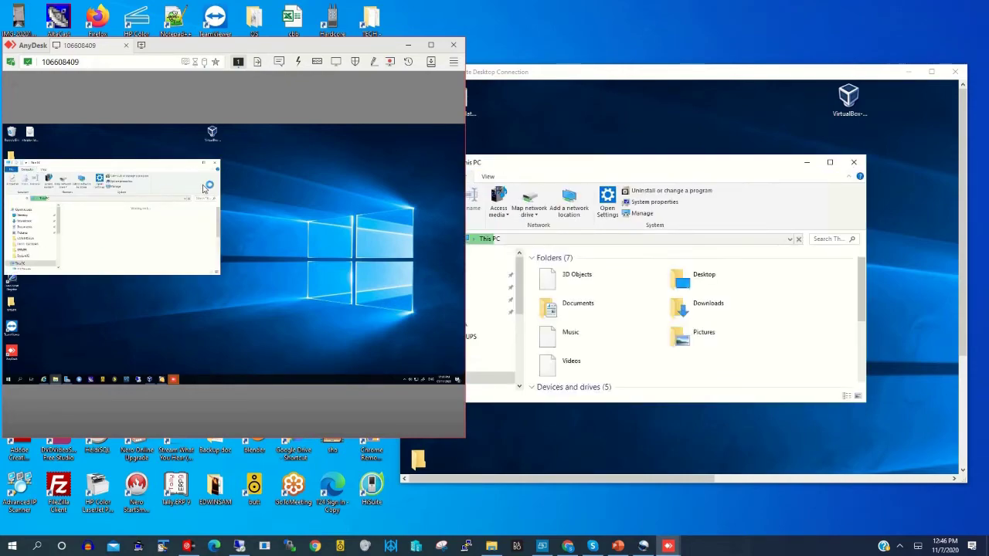
click(218, 163)
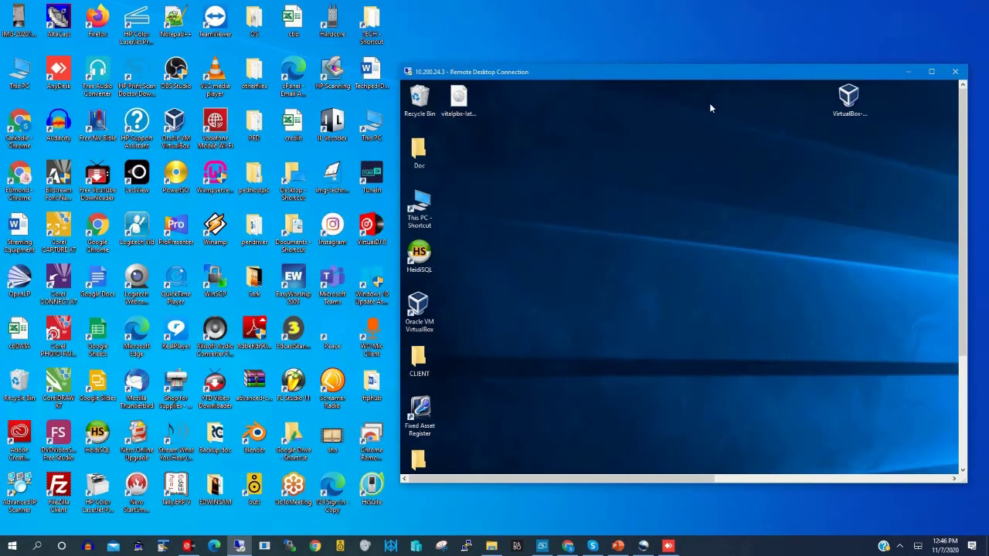
Close the local AnyDesk window and disconnect the Remote Desktop session to 10.200.24.3
click(454, 44)
click(955, 71)
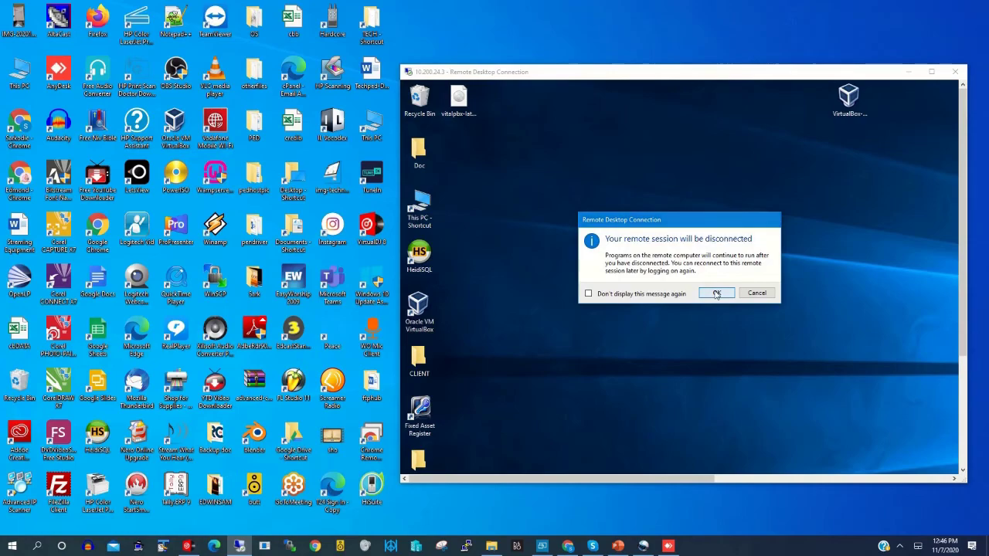
click(715, 292)
mouse_move(476, 3)
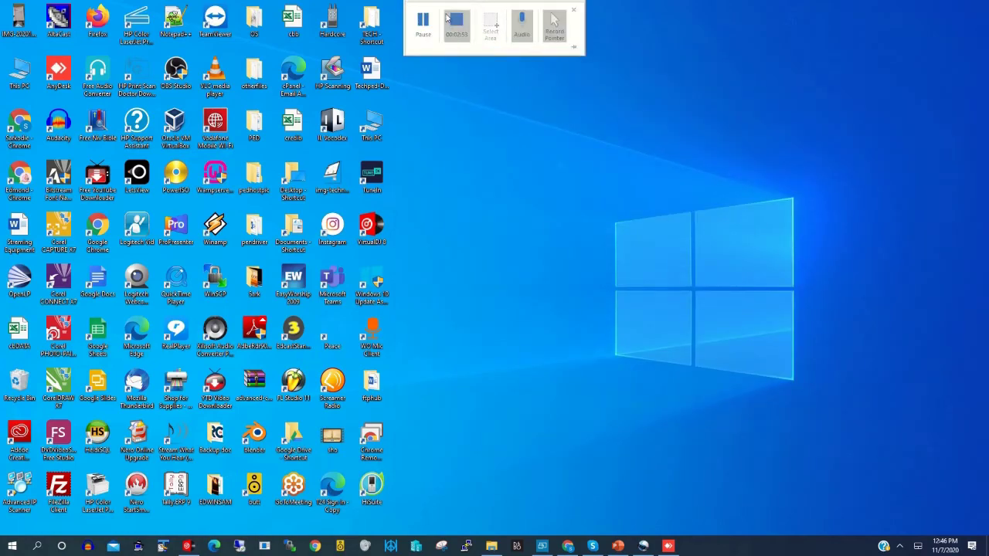